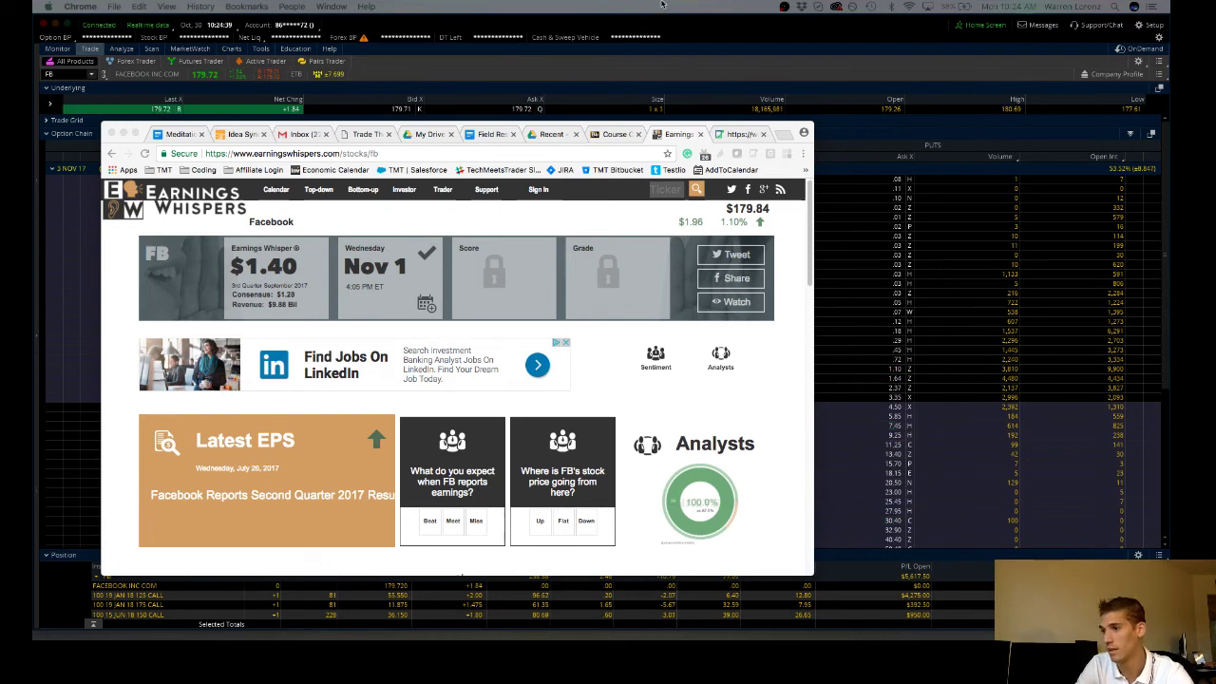
# Move the browser window clear of the position list and review the open profit and loss of the FB call positions.
pyautogui.moveTo(104, 143); pyautogui.dragTo(103, 92)
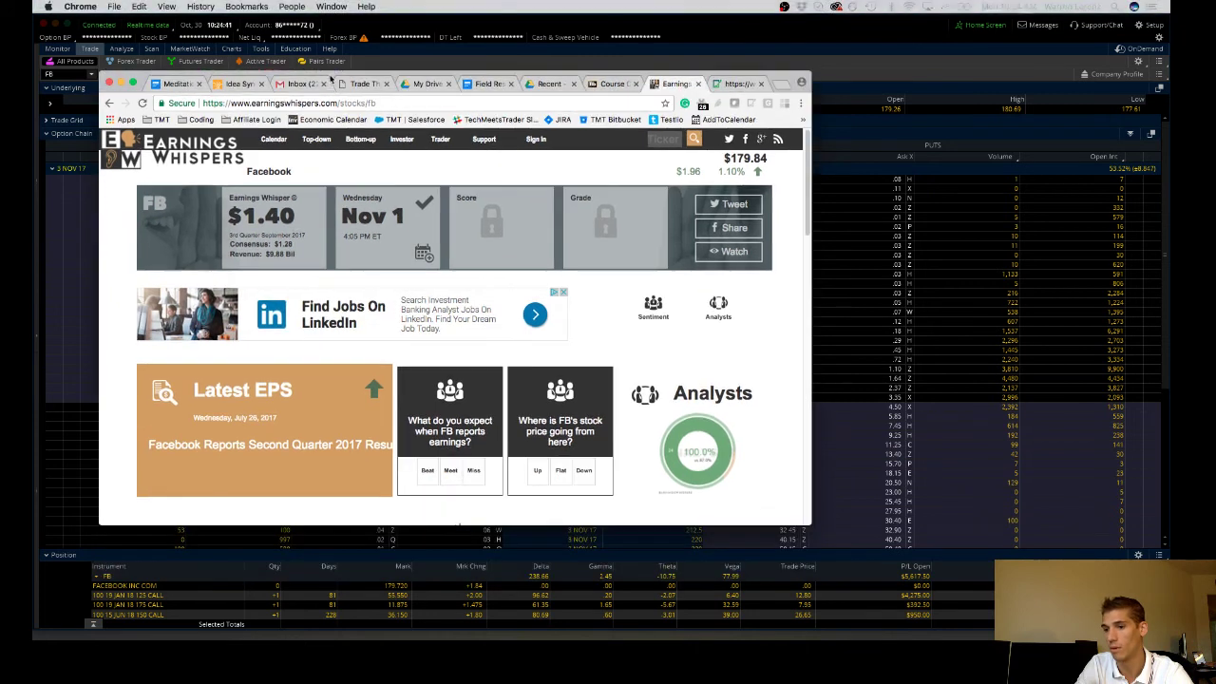
pyautogui.click(150, 603)
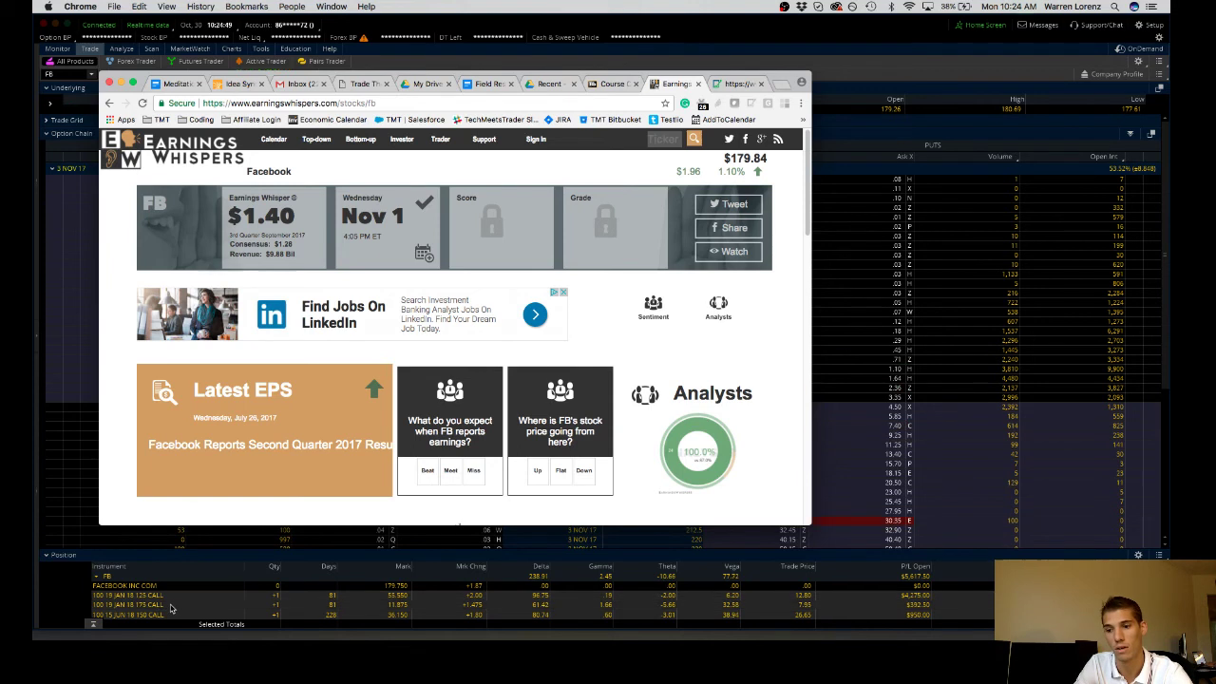
pyautogui.click(169, 616)
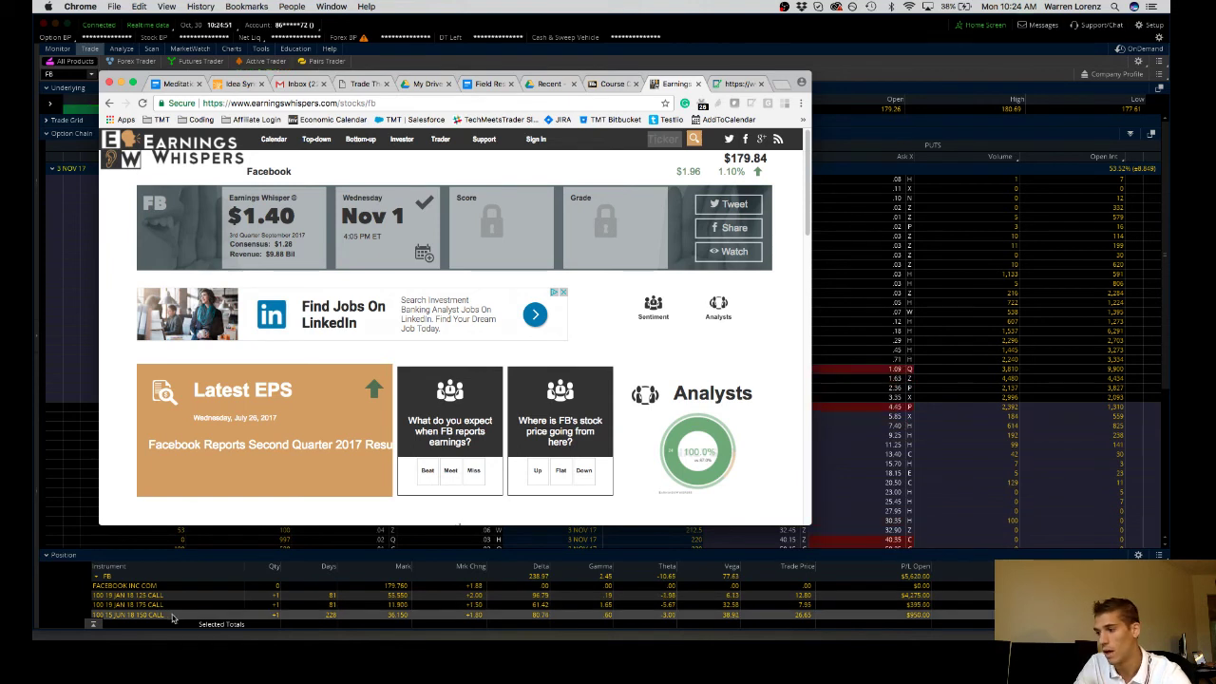
pyautogui.click(868, 601)
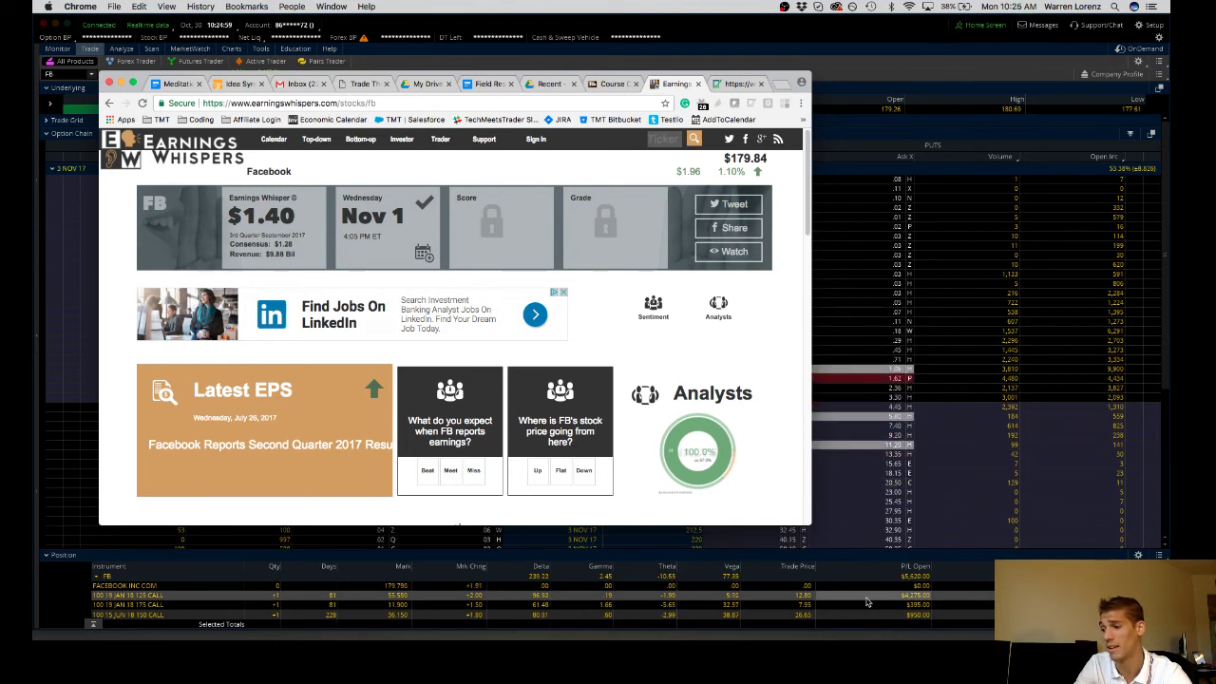
pyautogui.click(866, 606)
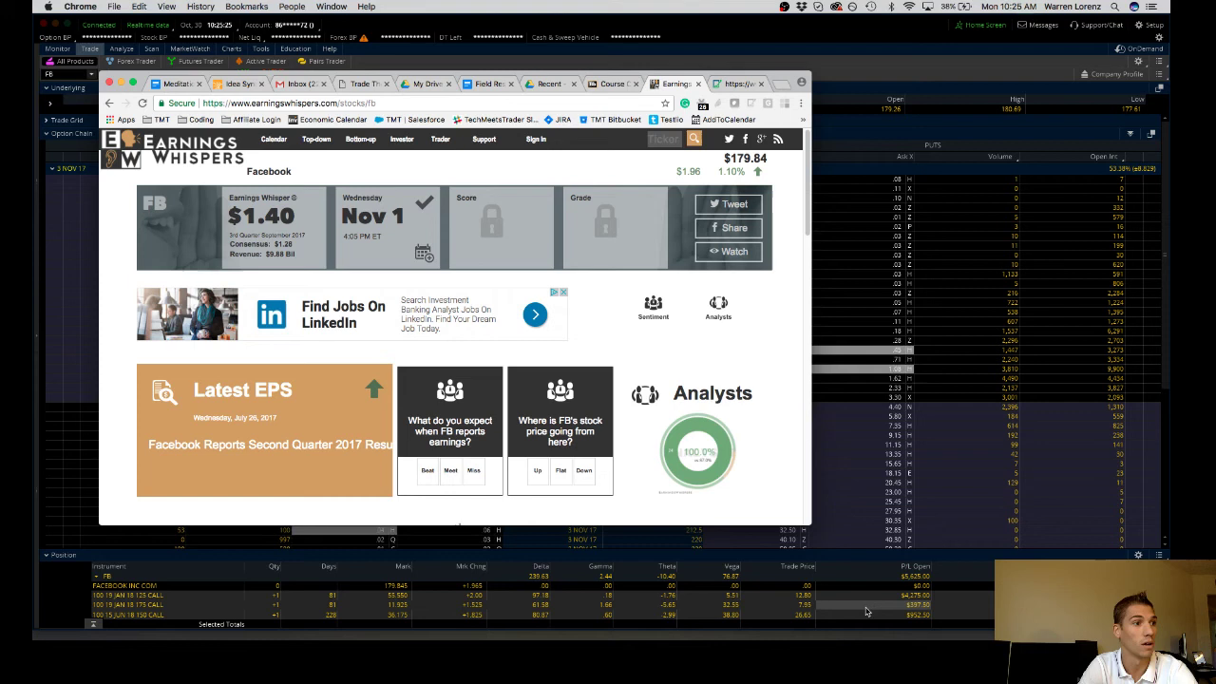
# Open the FB charts and examine the upcoming earnings marker on the one-year daily chart.
pyautogui.click(227, 50)
pyautogui.click(226, 50)
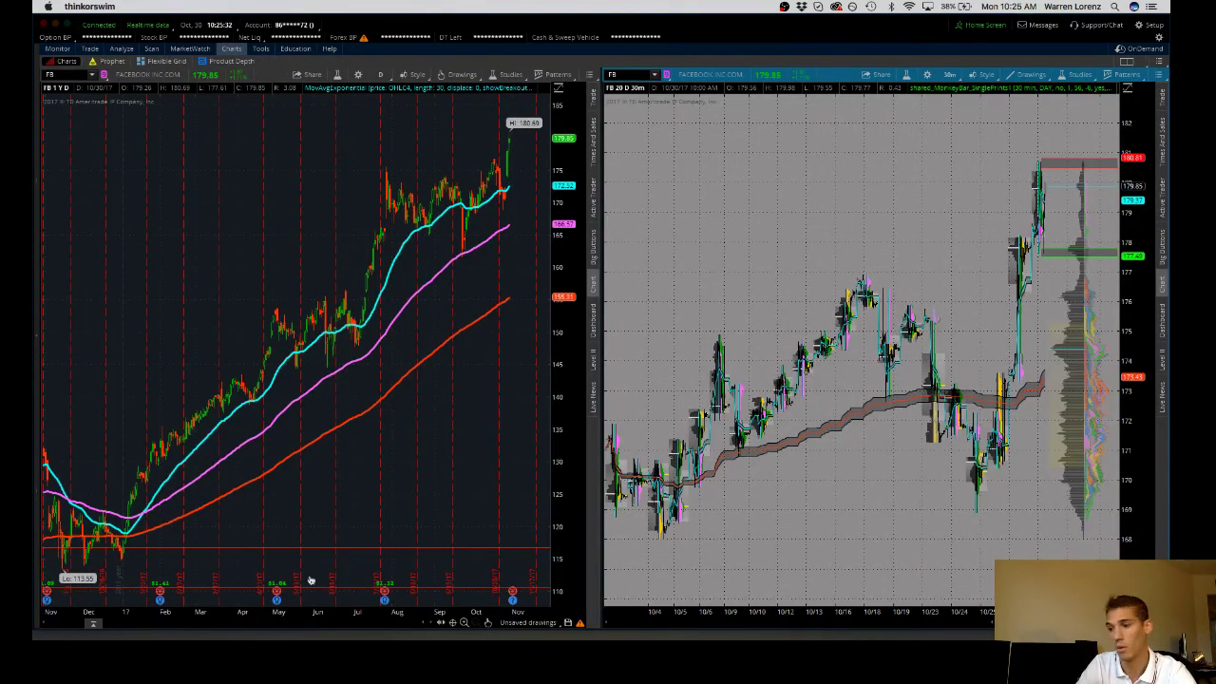
pyautogui.moveTo(512, 603)
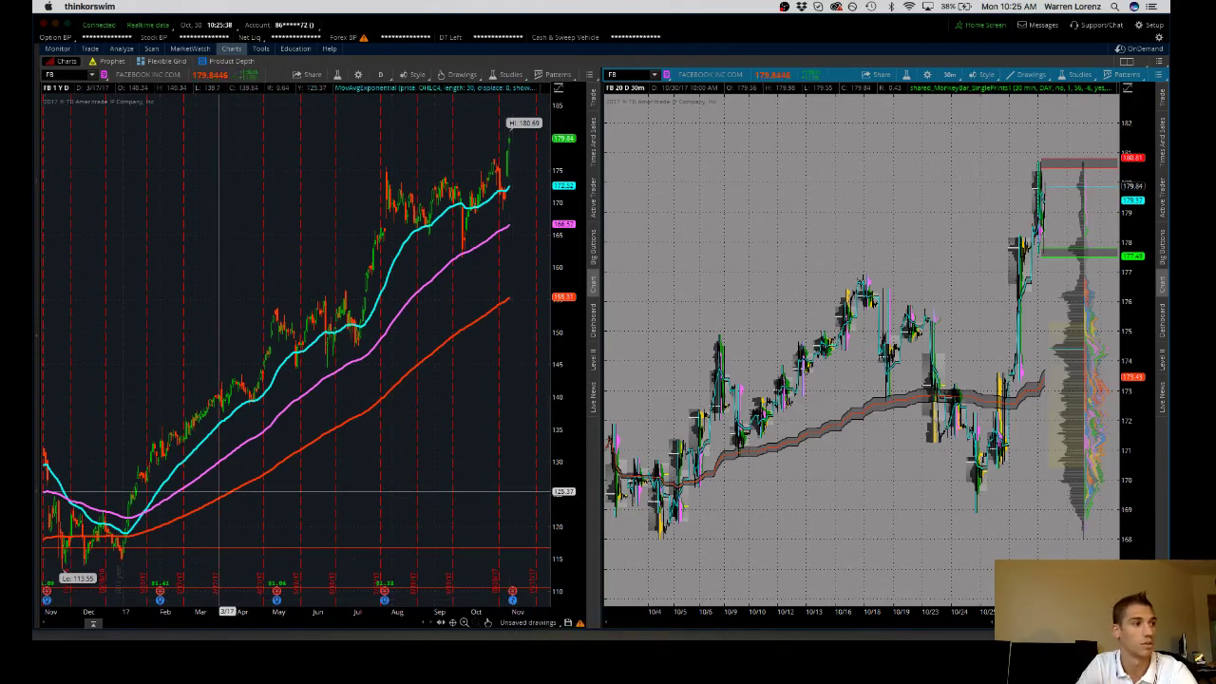
# Switch to Chrome, widen the window and review Facebook's Earnings Whispers page, including the earnings date, estimates, price pivots, trends and growth.
pyautogui.press('super+Tab')
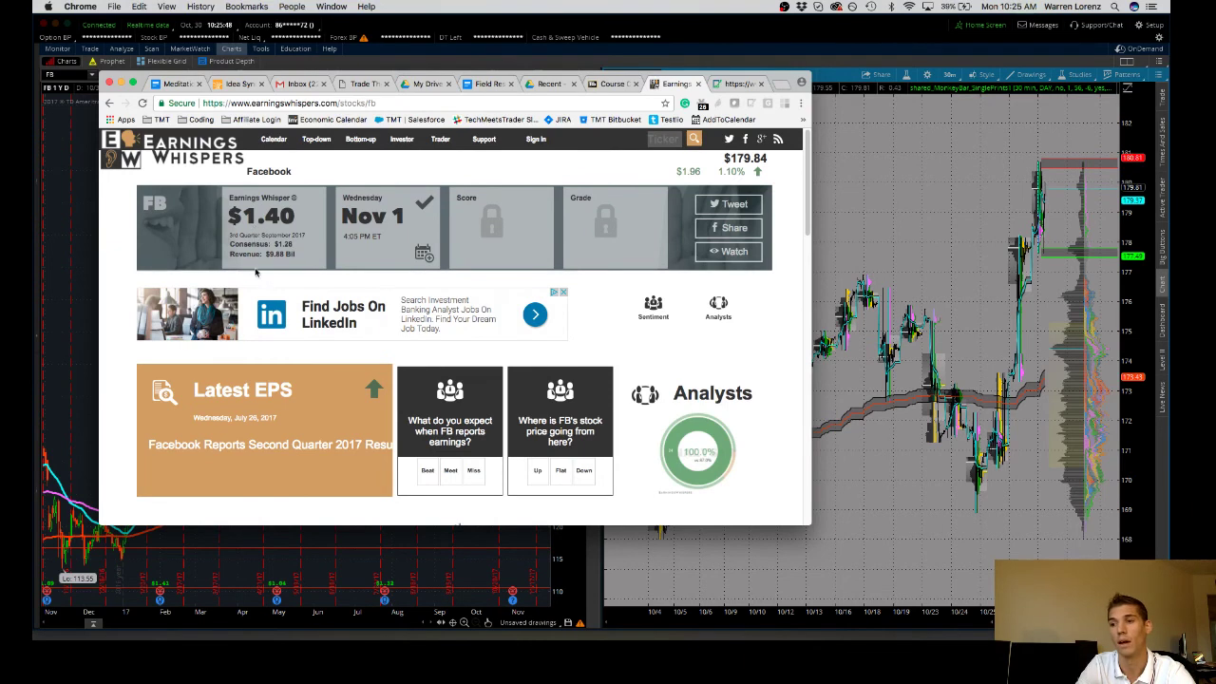
pyautogui.scroll(-1, 364, 451)
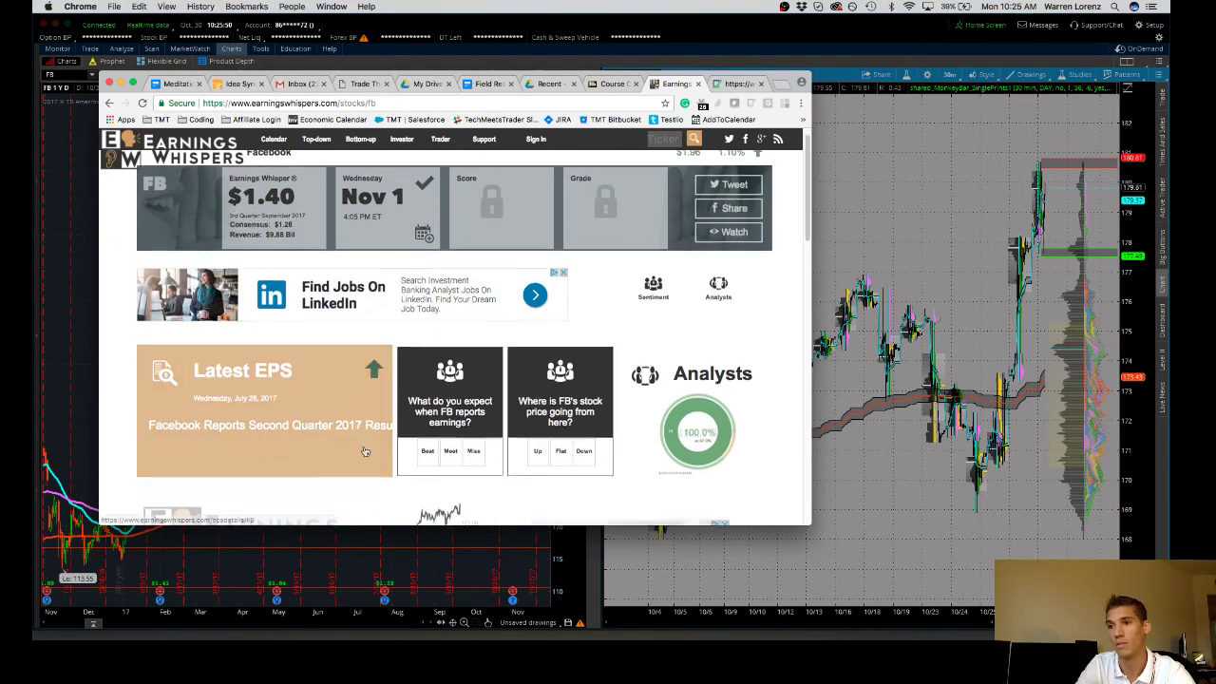
pyautogui.scroll(1, 364, 452)
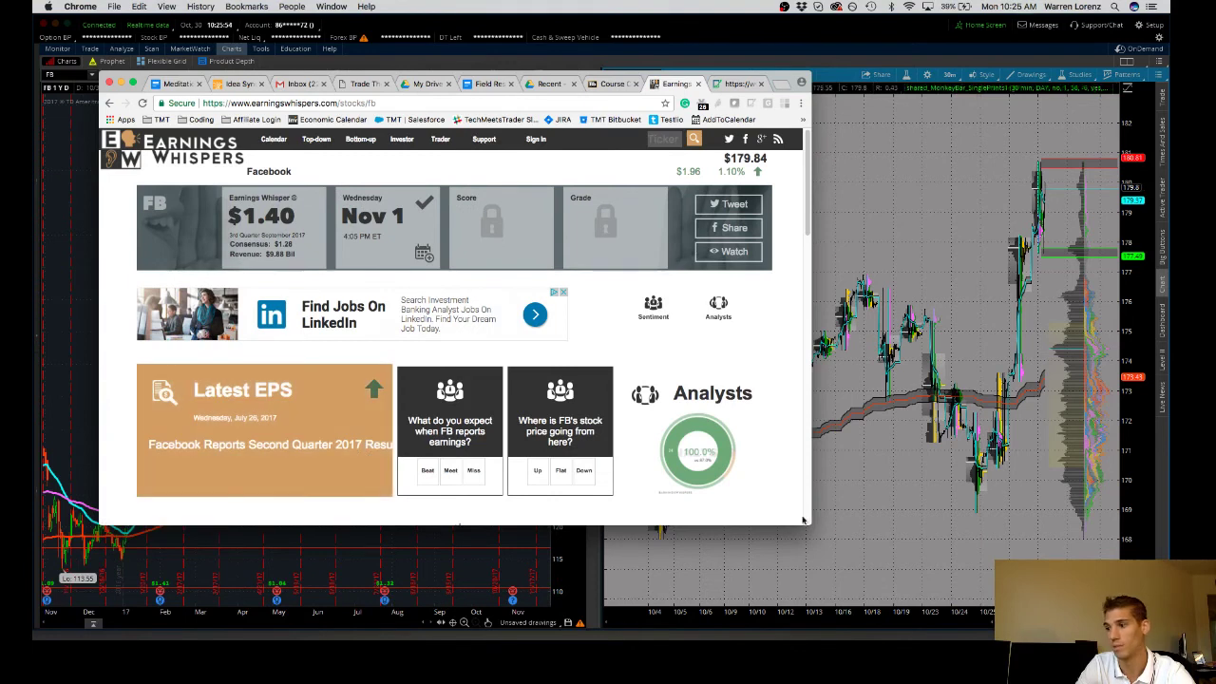
pyautogui.moveTo(809, 524); pyautogui.dragTo(872, 511)
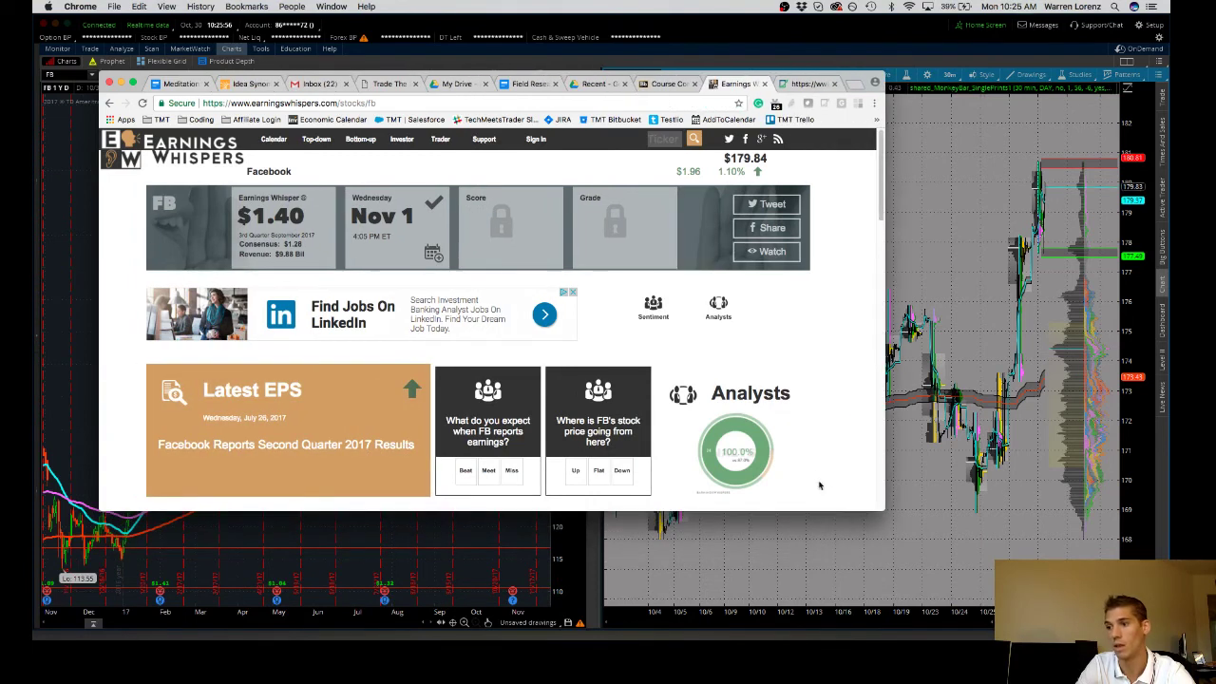
pyautogui.scroll(-3, 807, 467)
pyautogui.scroll(-6, 802, 476)
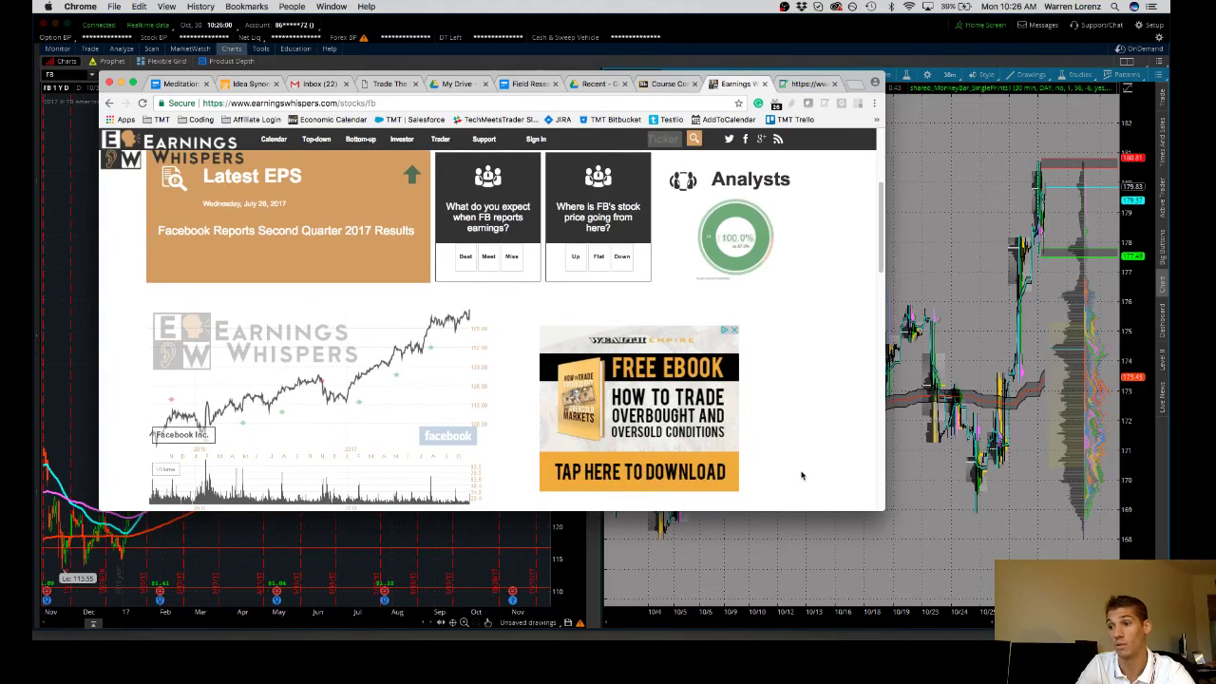
pyautogui.scroll(1, 773, 451)
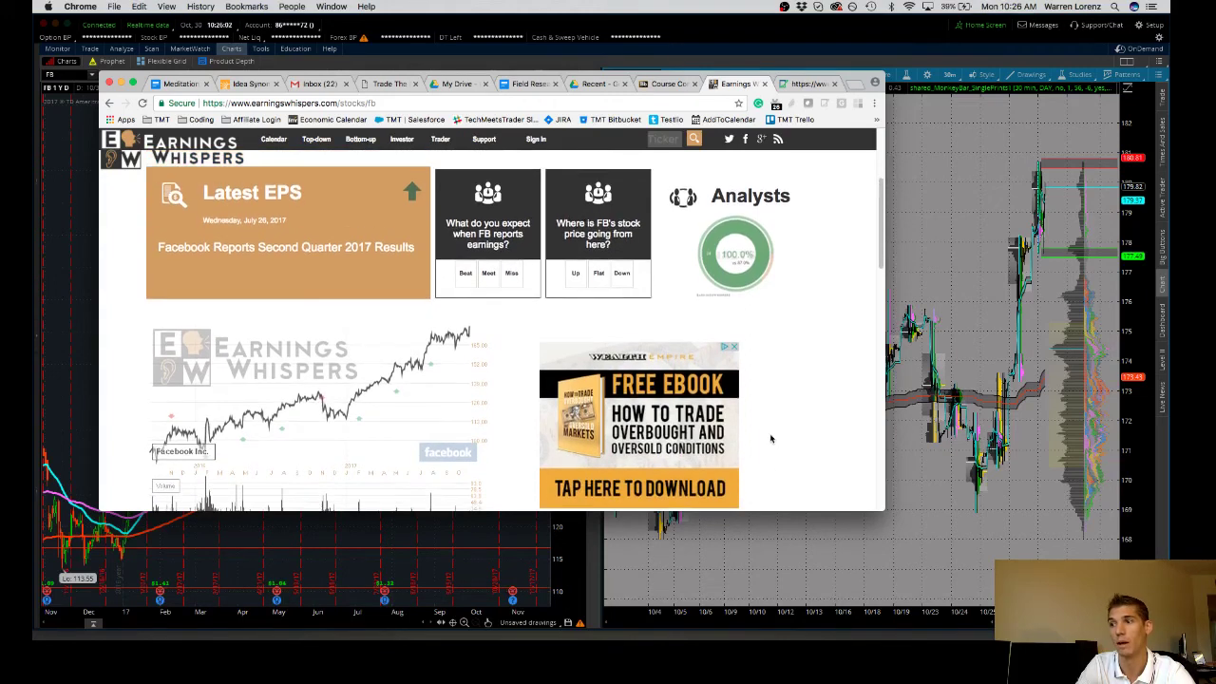
pyautogui.scroll(1, 770, 438)
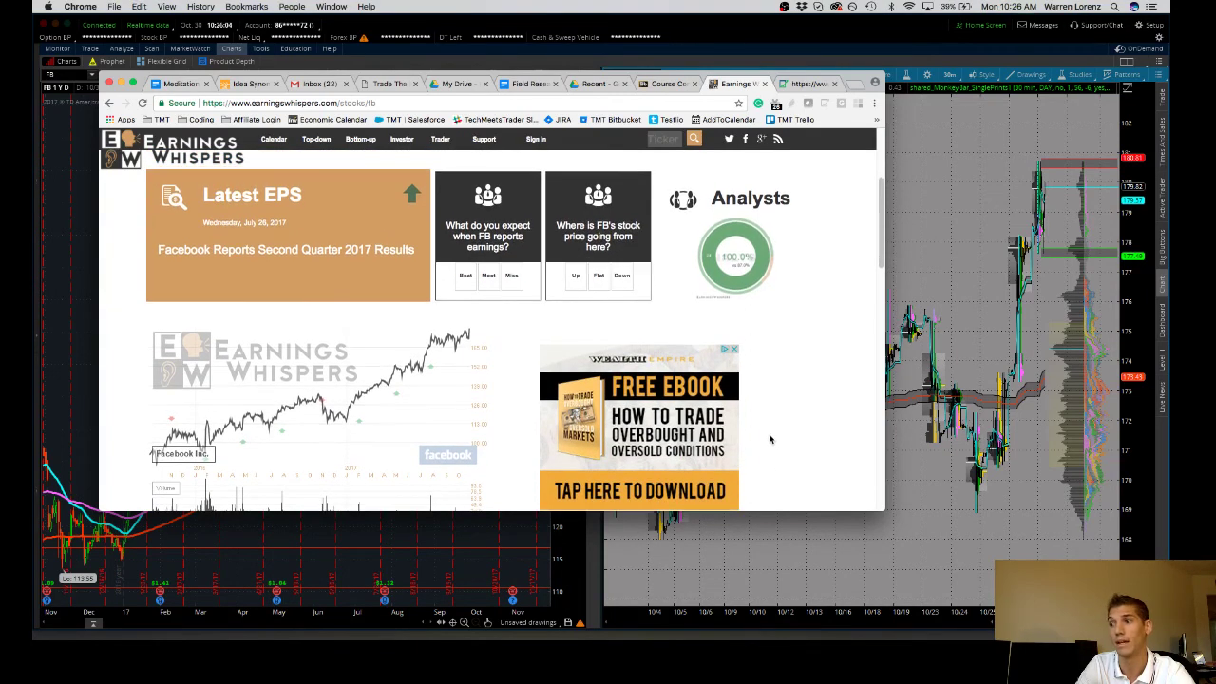
pyautogui.scroll(-15, 771, 438)
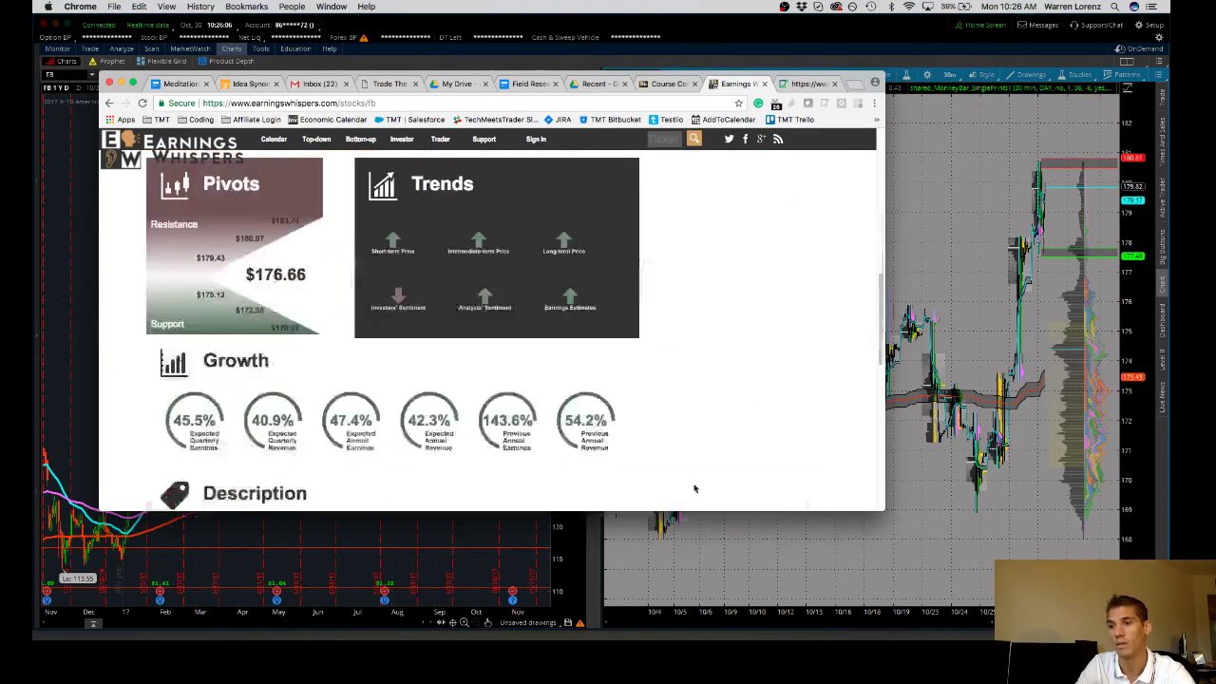
pyautogui.scroll(4, 671, 385)
pyautogui.scroll(-3, 671, 389)
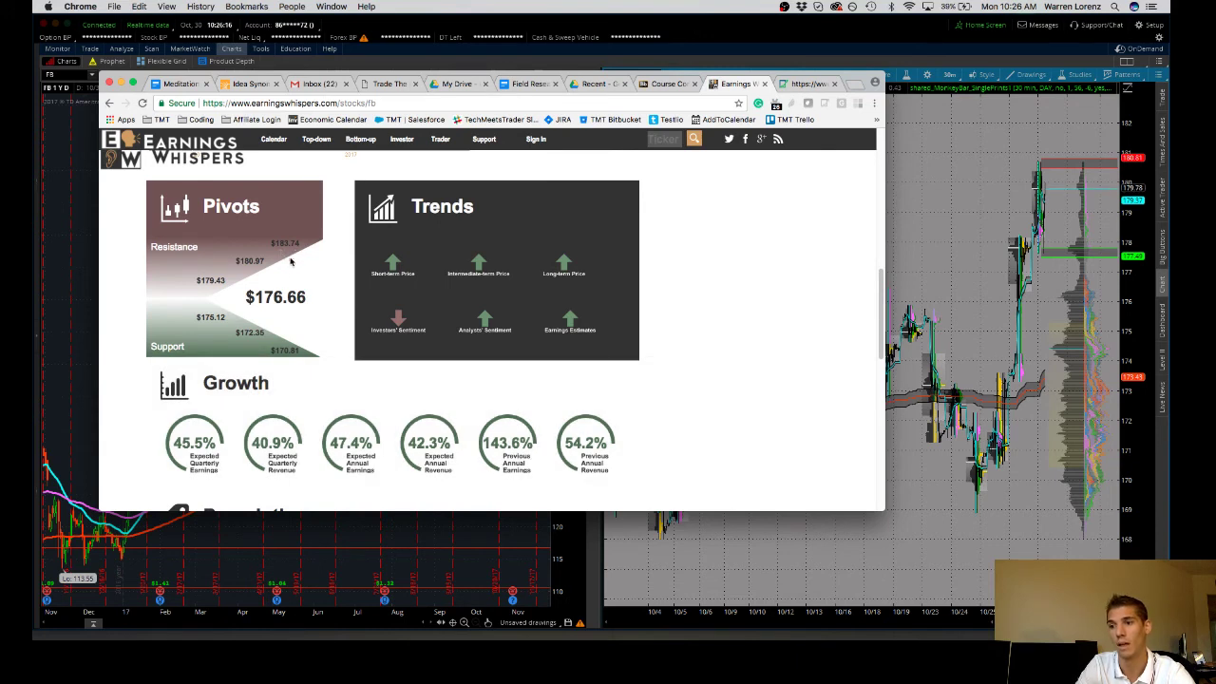
pyautogui.scroll(-1, 414, 437)
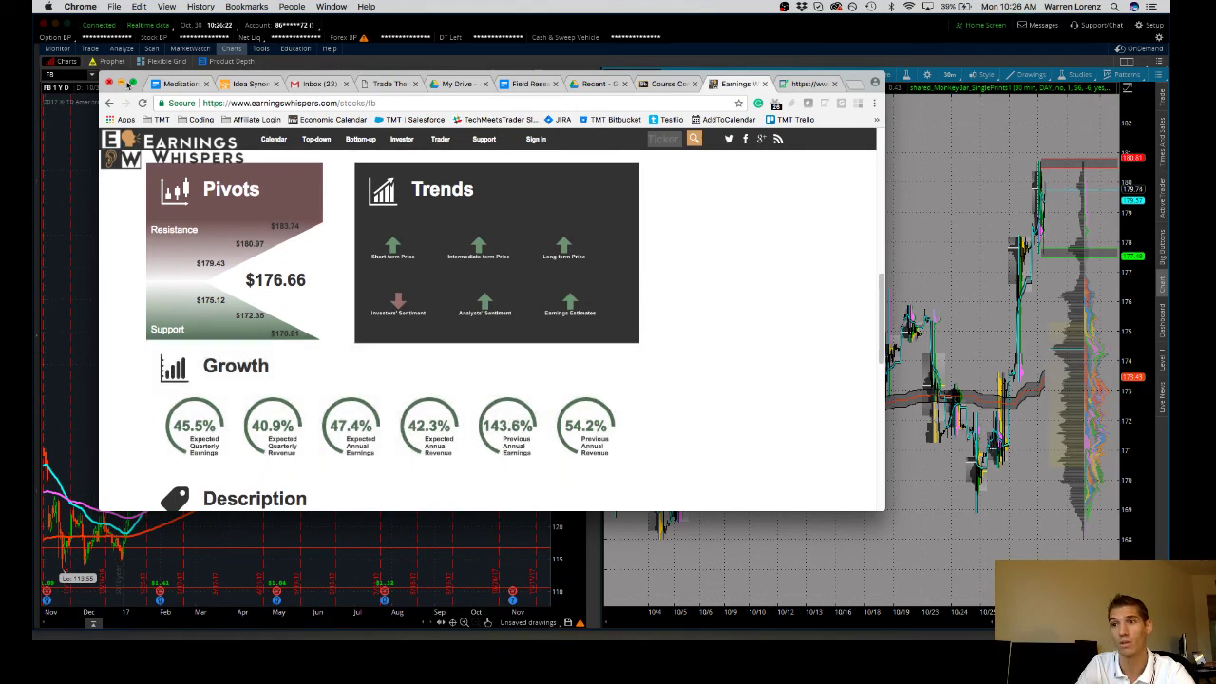
# Minimize the browser to return to the thinkorswim charts, keeping the order entry area collapsed.
pyautogui.click(121, 84)
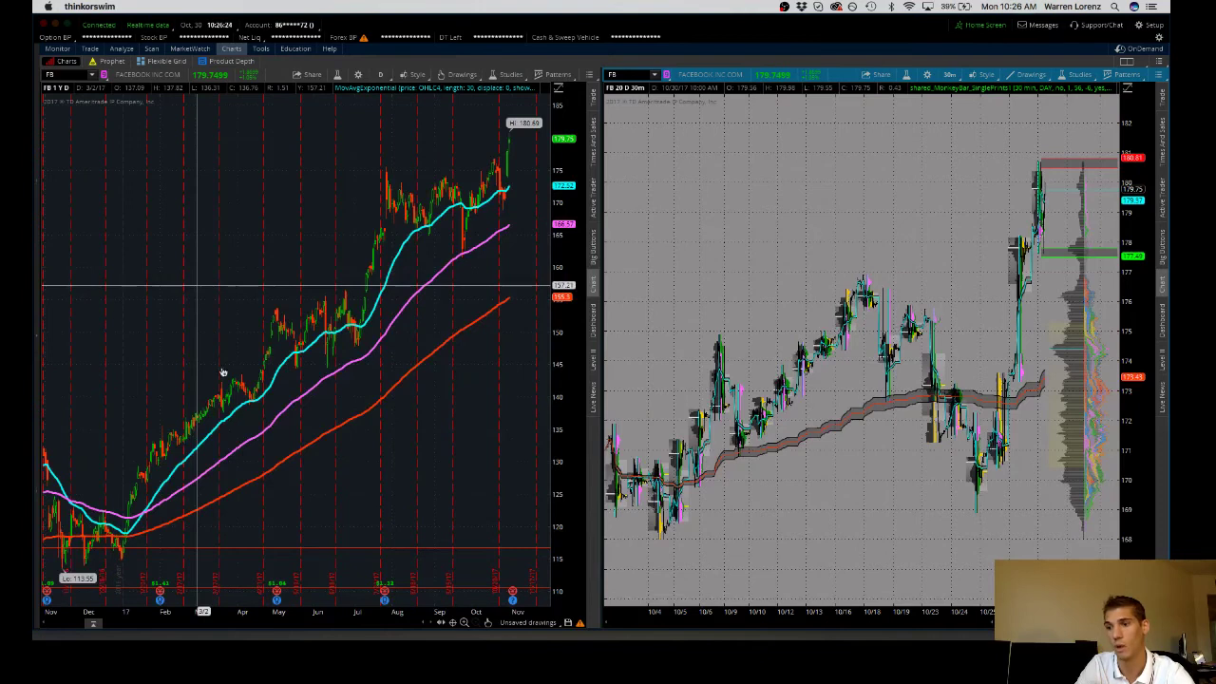
pyautogui.click(92, 627)
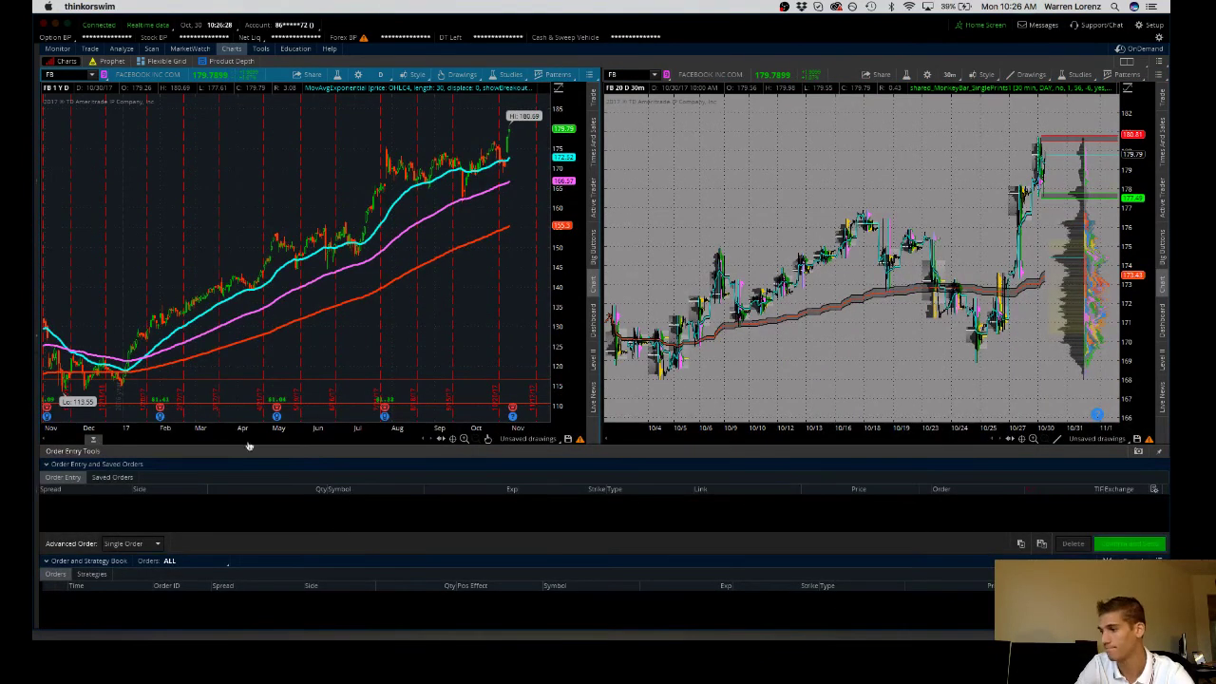
pyautogui.click(248, 445)
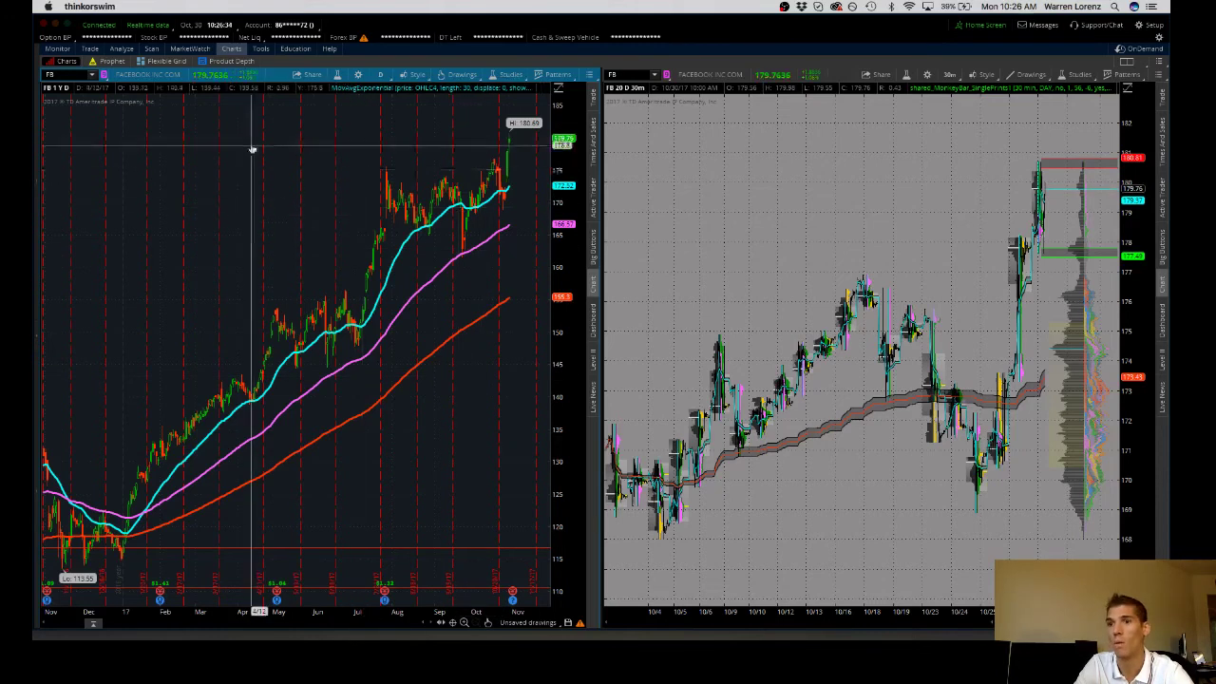
# Load the Ichimoku study set on the FB daily chart and enlarge the months from June onward.
pyautogui.rightClick(306, 221)
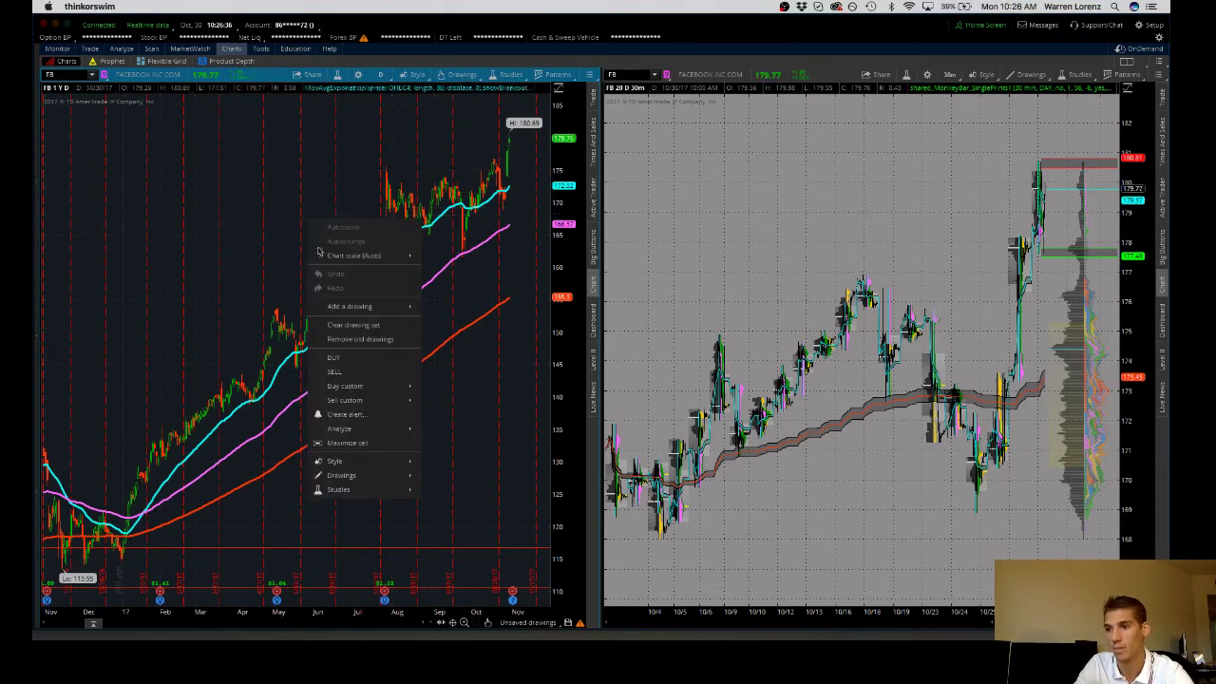
pyautogui.moveTo(358, 496)
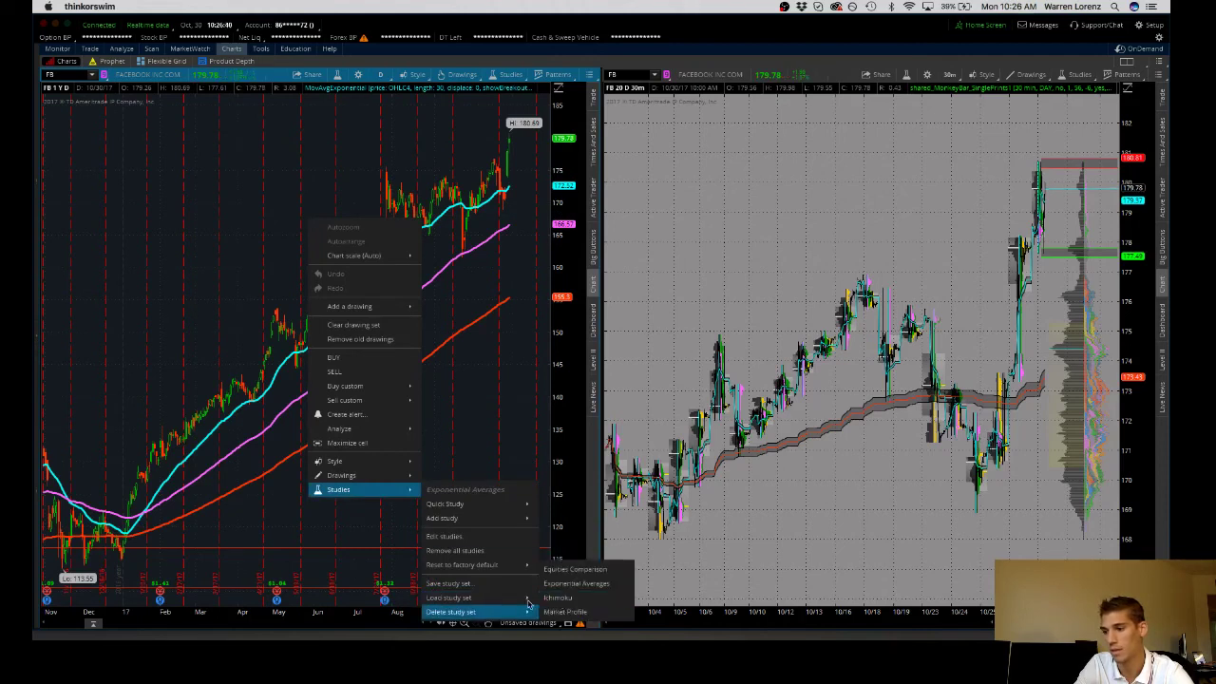
pyautogui.moveTo(525, 598)
pyautogui.click(552, 583)
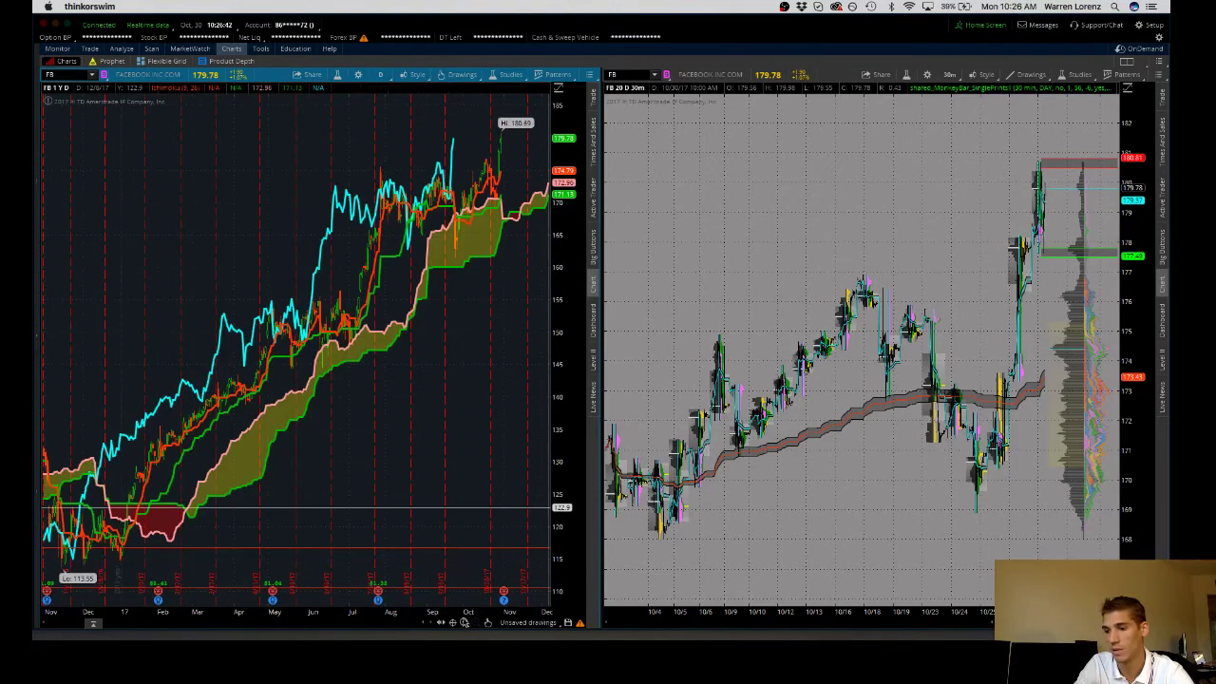
pyautogui.scroll(5, 464, 509)
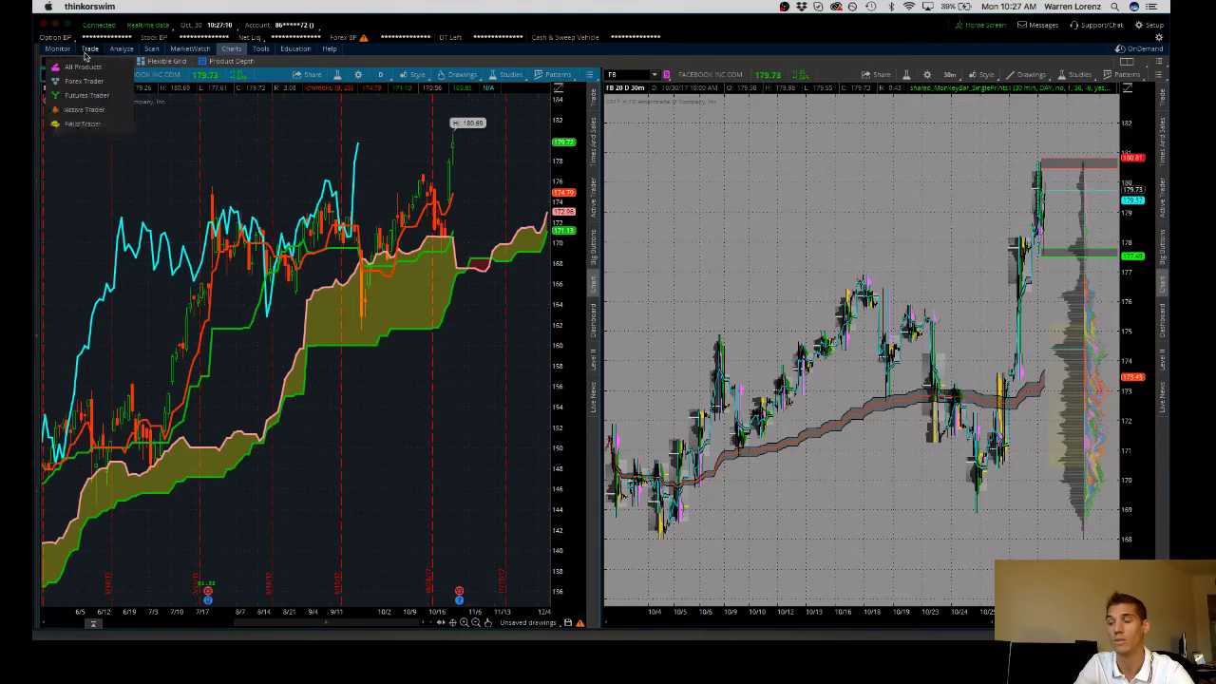
# Open the FB option chain under All Products and set its column layout to Delta, Gamma, Theta, Vega.
pyautogui.click(83, 66)
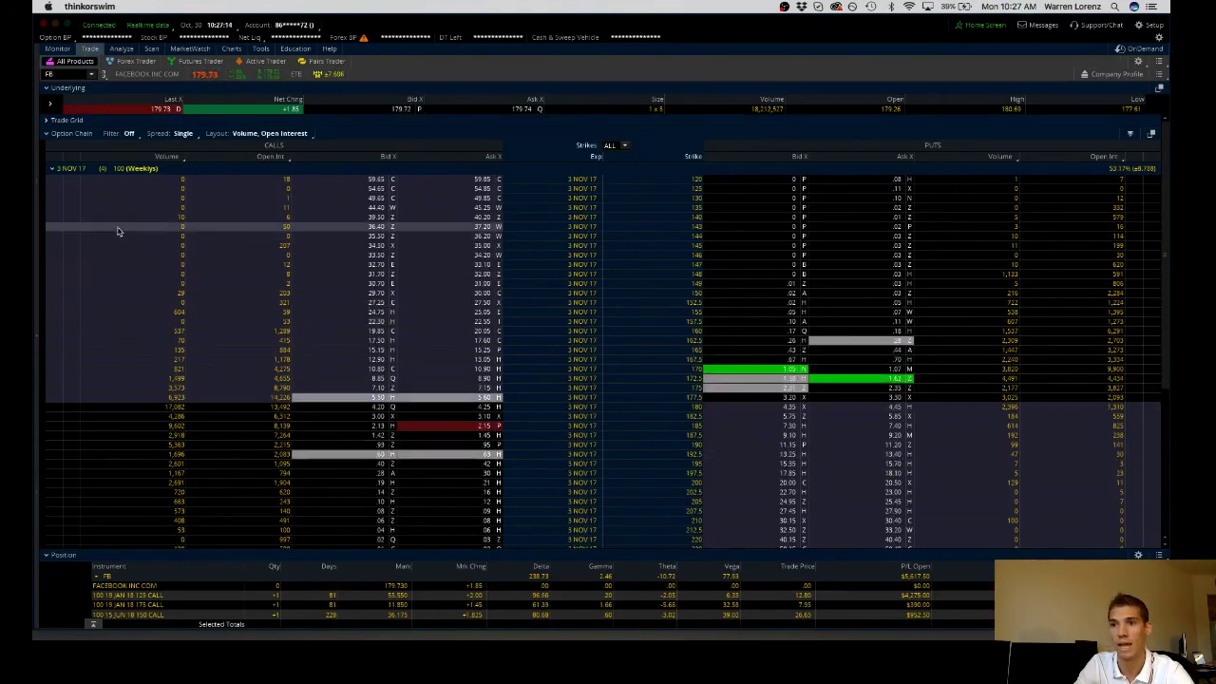
pyautogui.click(72, 178)
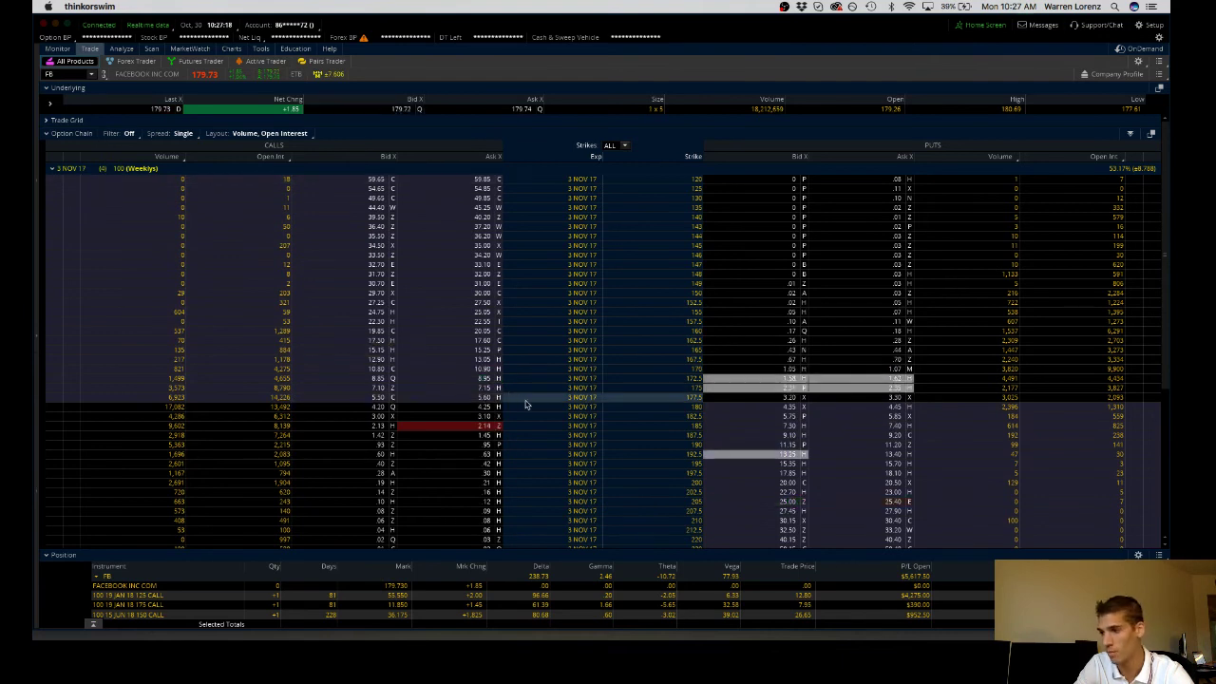
pyautogui.click(701, 411)
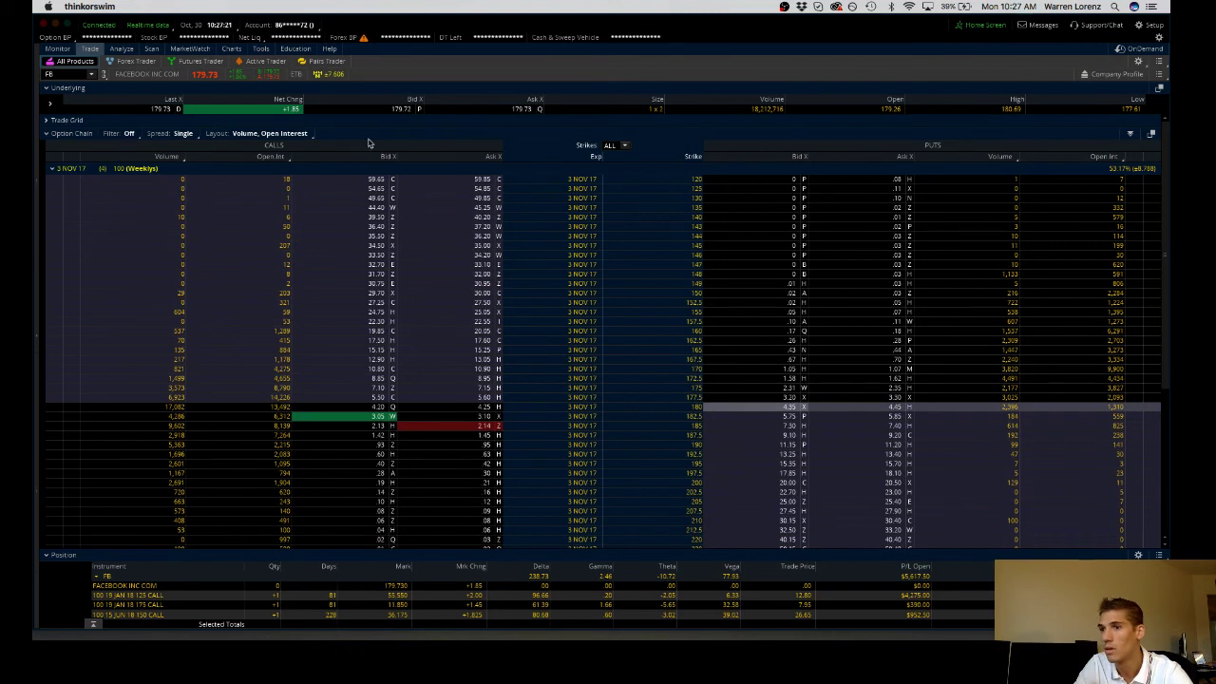
pyautogui.click(302, 133)
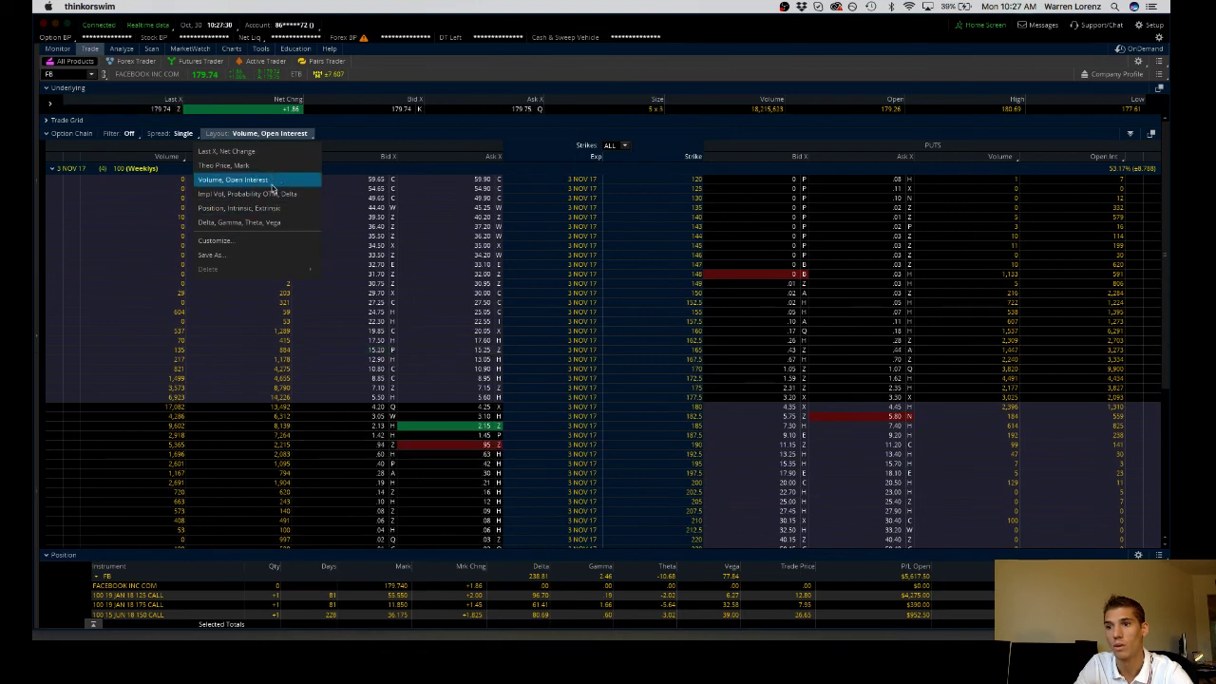
pyautogui.click(242, 222)
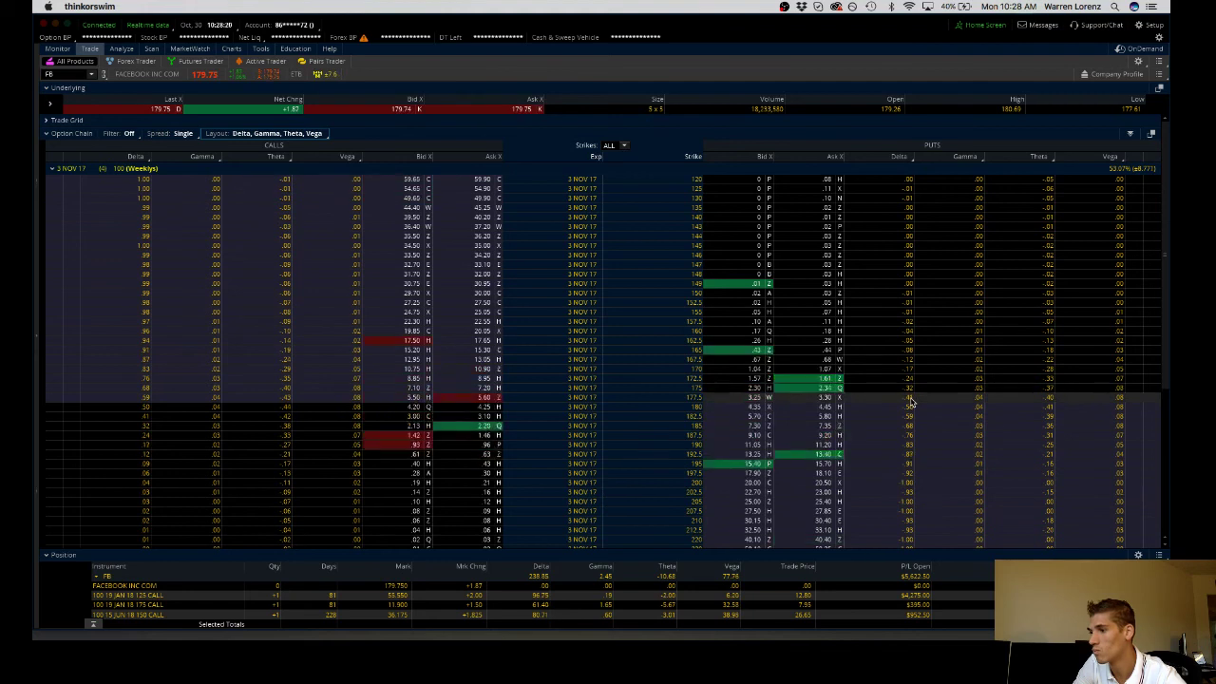
# Create a single buy order for one FB 3 NOV 17 177.5 put with a limit price of 3.10.
pyautogui.click(909, 403)
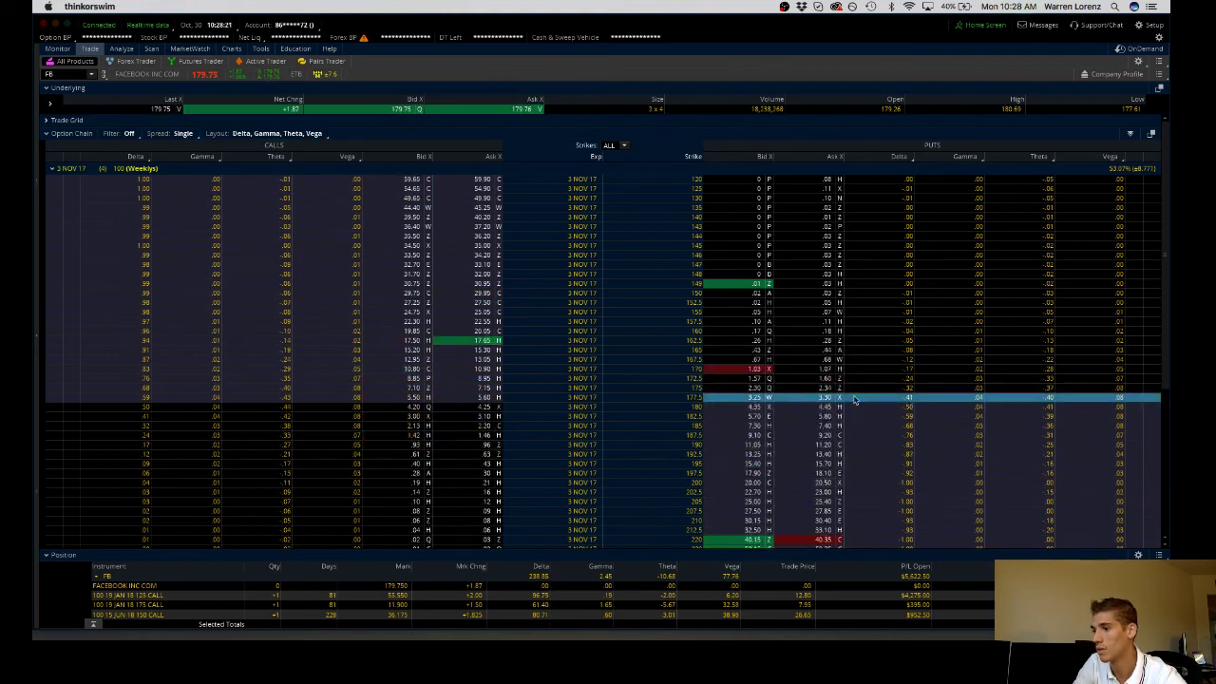
pyautogui.click(819, 398)
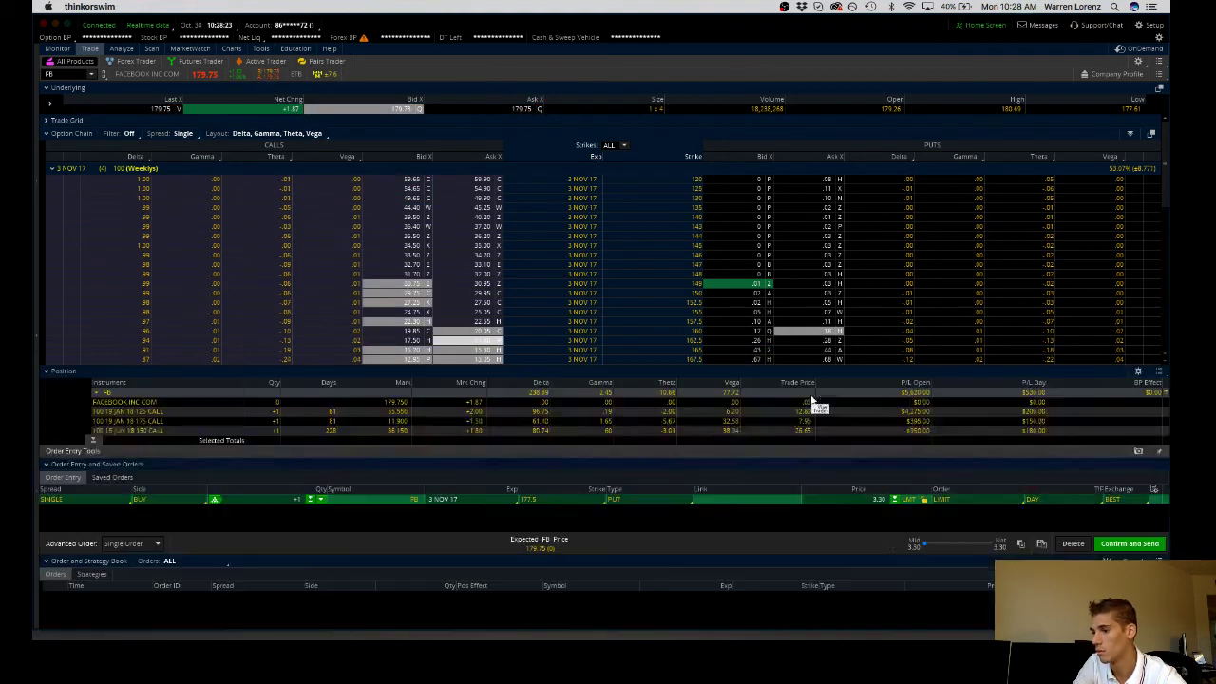
pyautogui.click(895, 502)
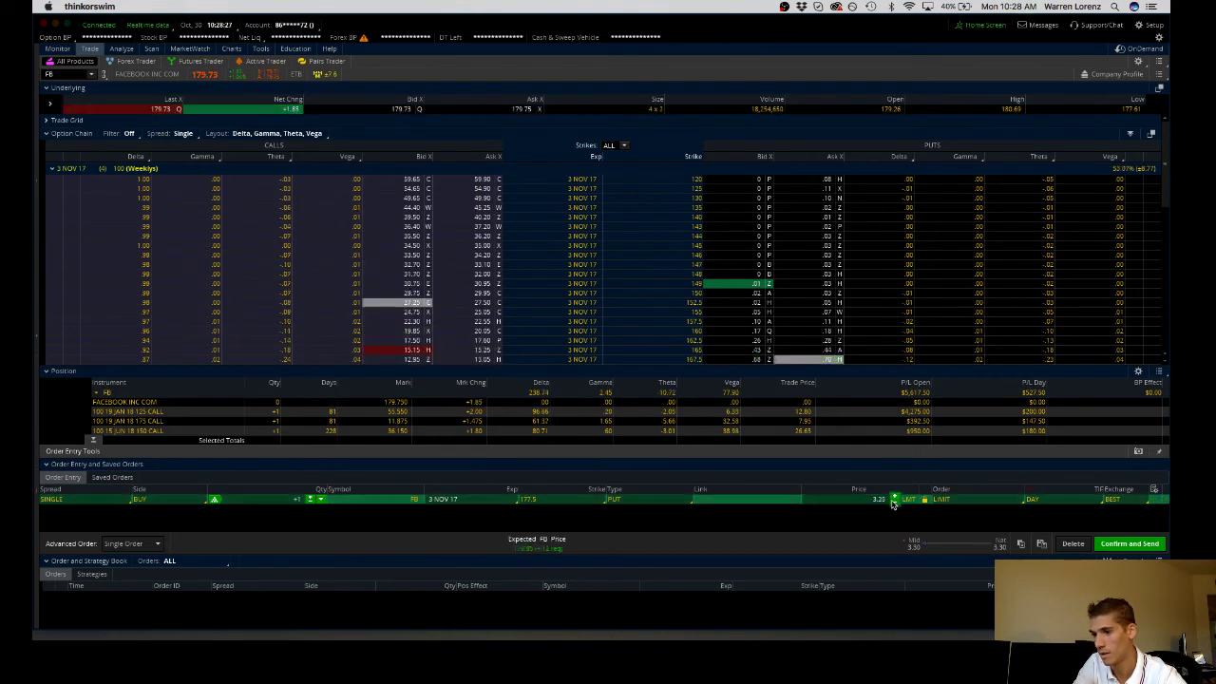
pyautogui.click(895, 504)
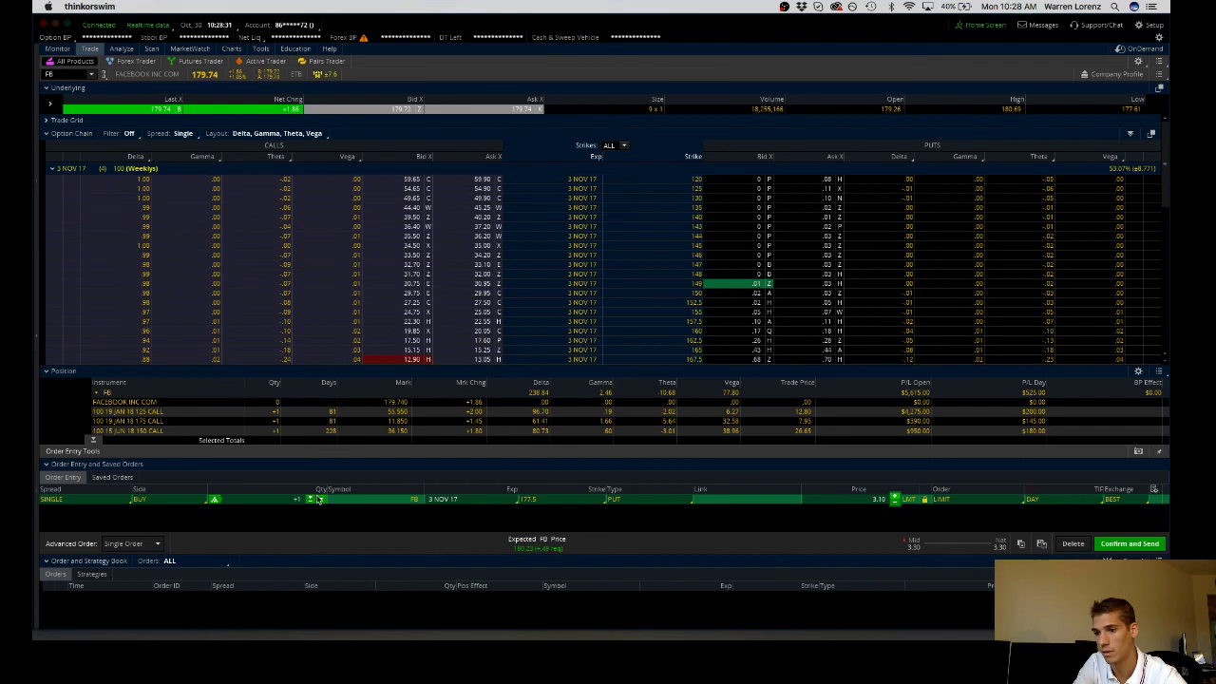
# Find the 177.5 strike in the 3 NOV 17 chain and set the put buy order's time in force to GTC.
pyautogui.scroll(-3, 715, 320)
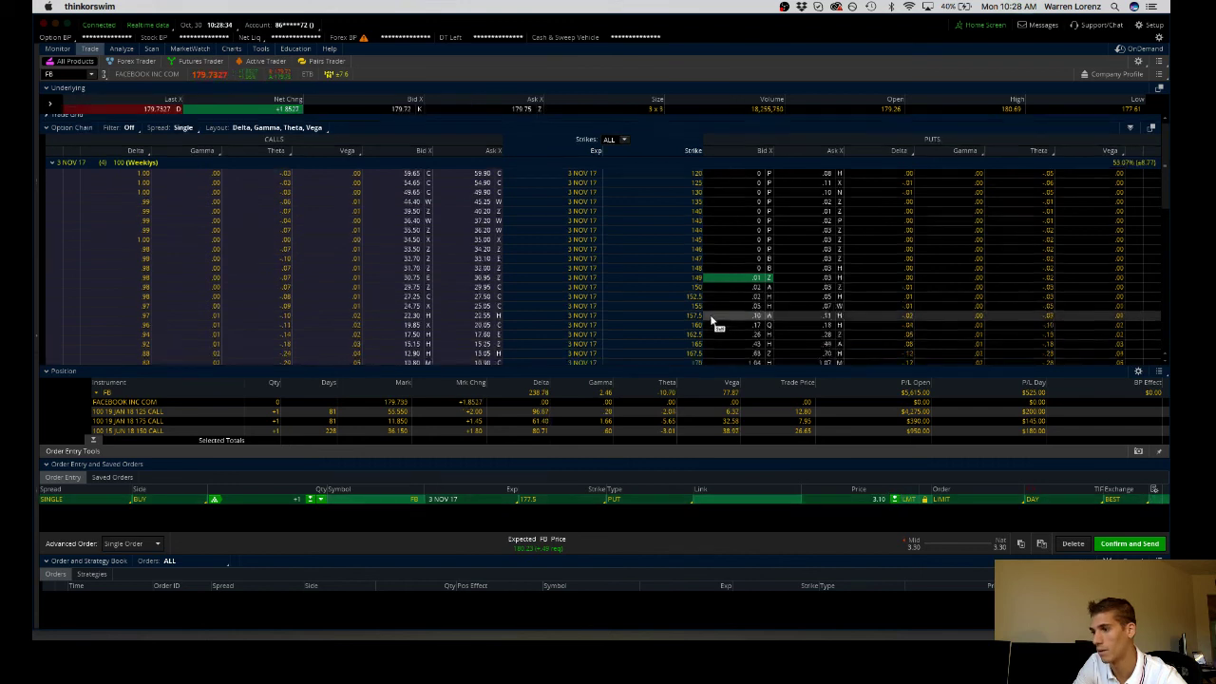
pyautogui.scroll(-6, 724, 340)
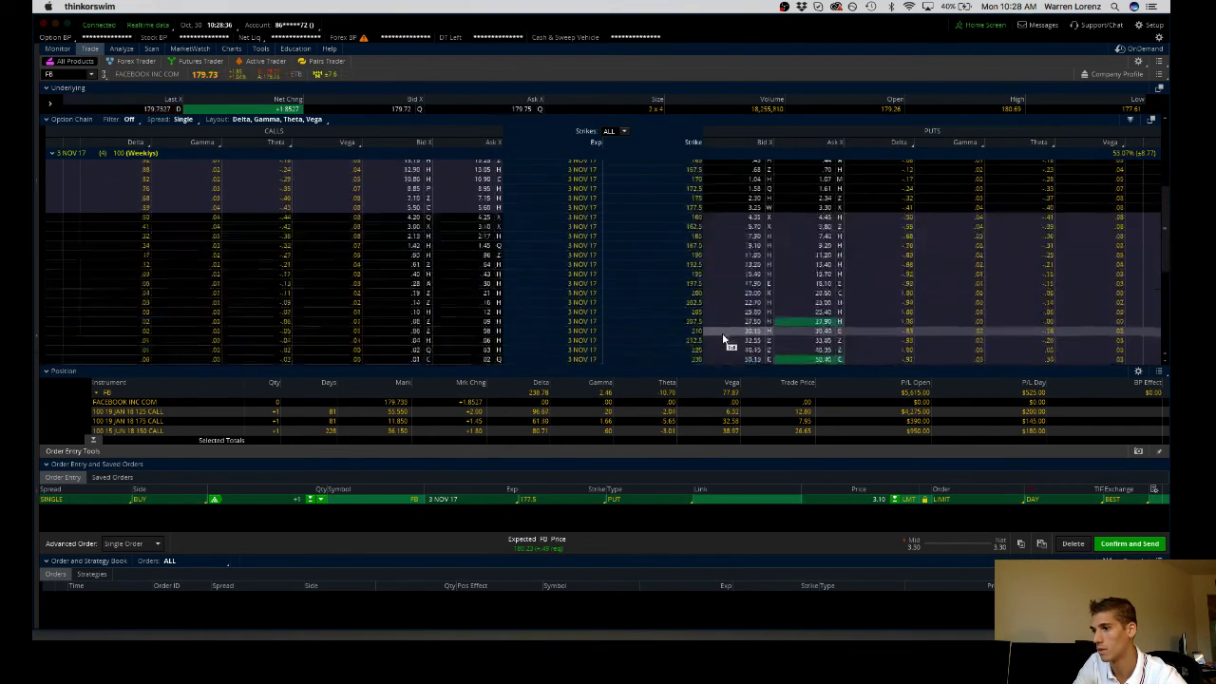
pyautogui.scroll(2, 724, 341)
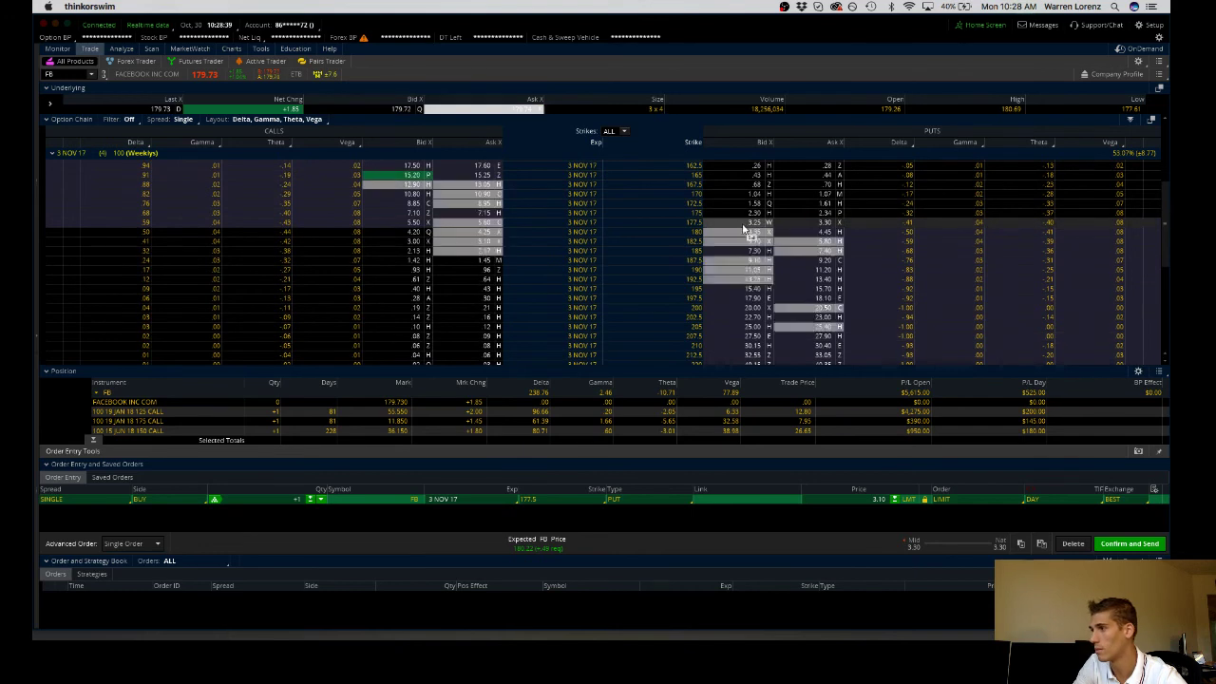
pyautogui.click(1050, 501)
pyautogui.click(1045, 528)
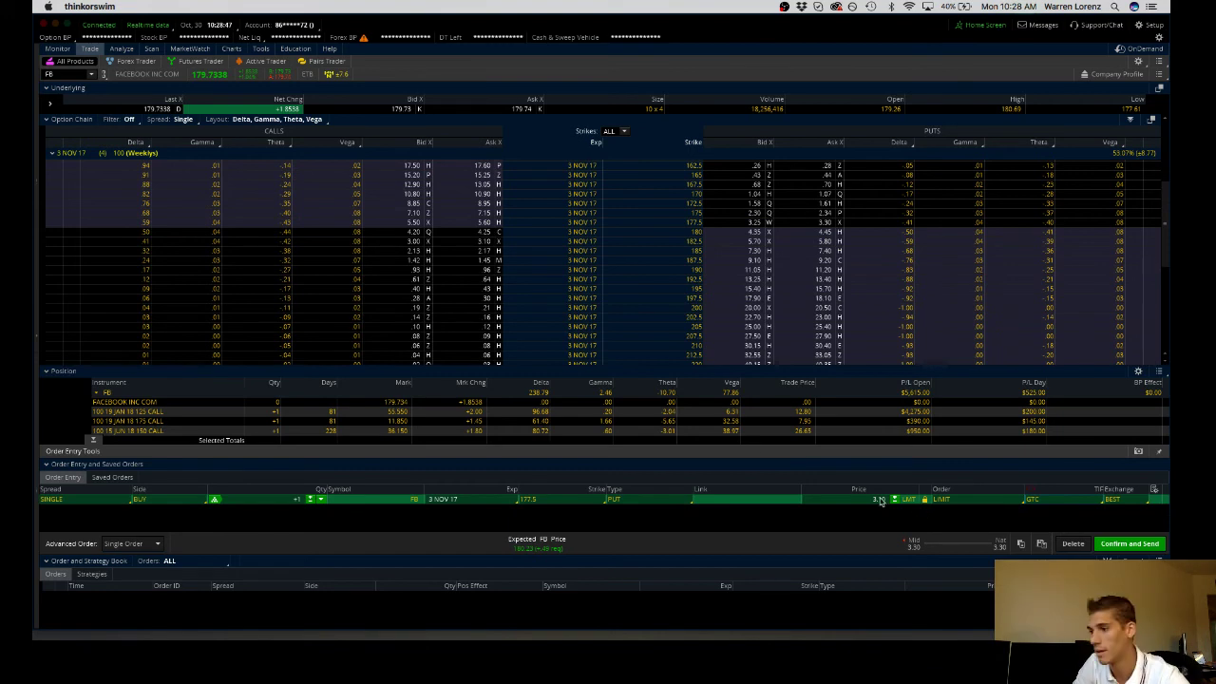
# Collapse the position list and delete the unsent FB 177.5 put order.
pyautogui.click(44, 371)
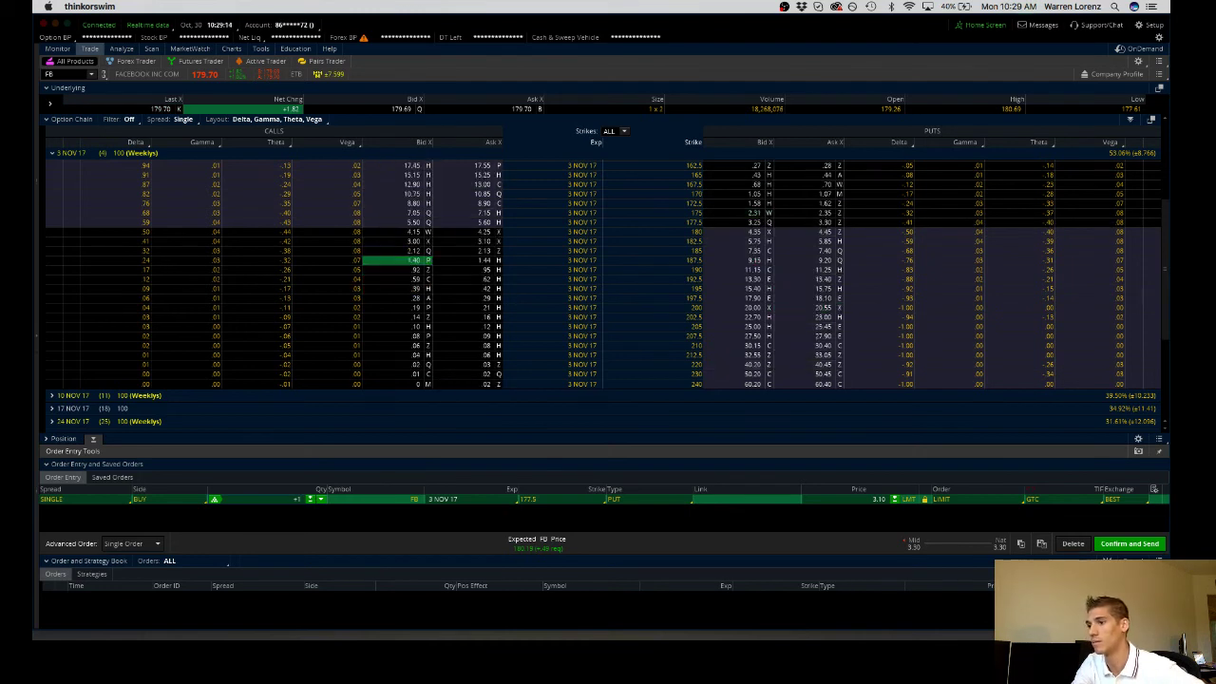
pyautogui.click(1075, 546)
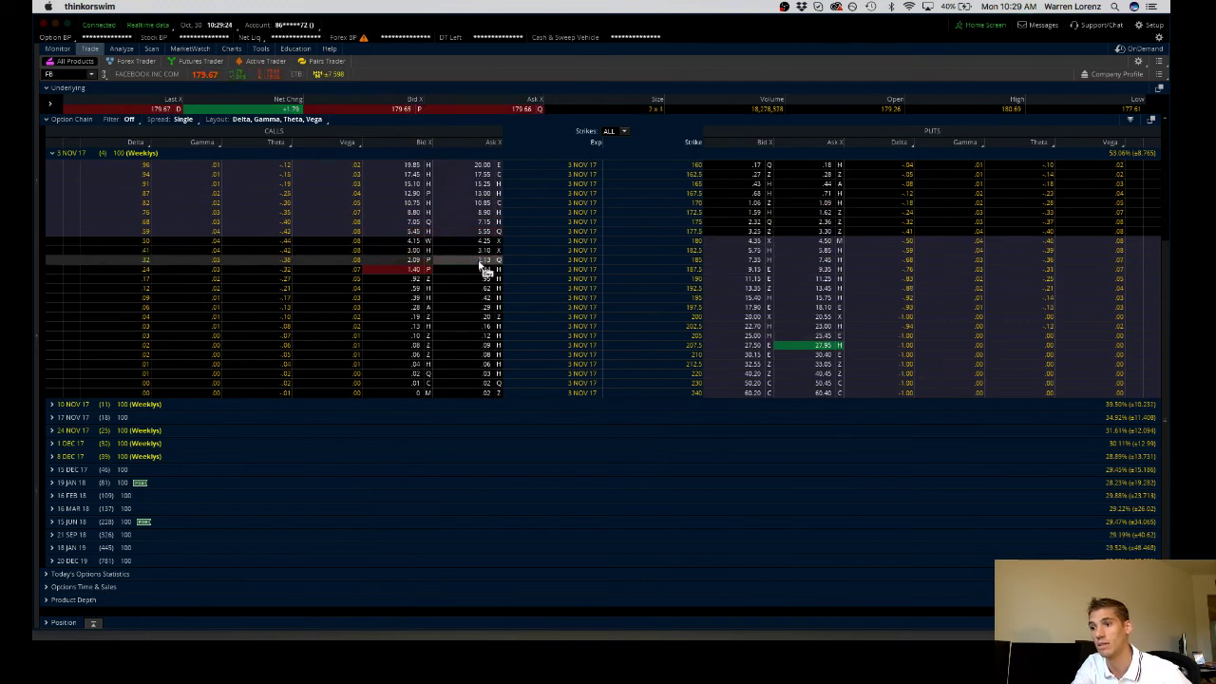
# Create a single sell order for two FB 3 NOV 17 185 calls with a limit price of 2.09.
pyautogui.click(410, 261)
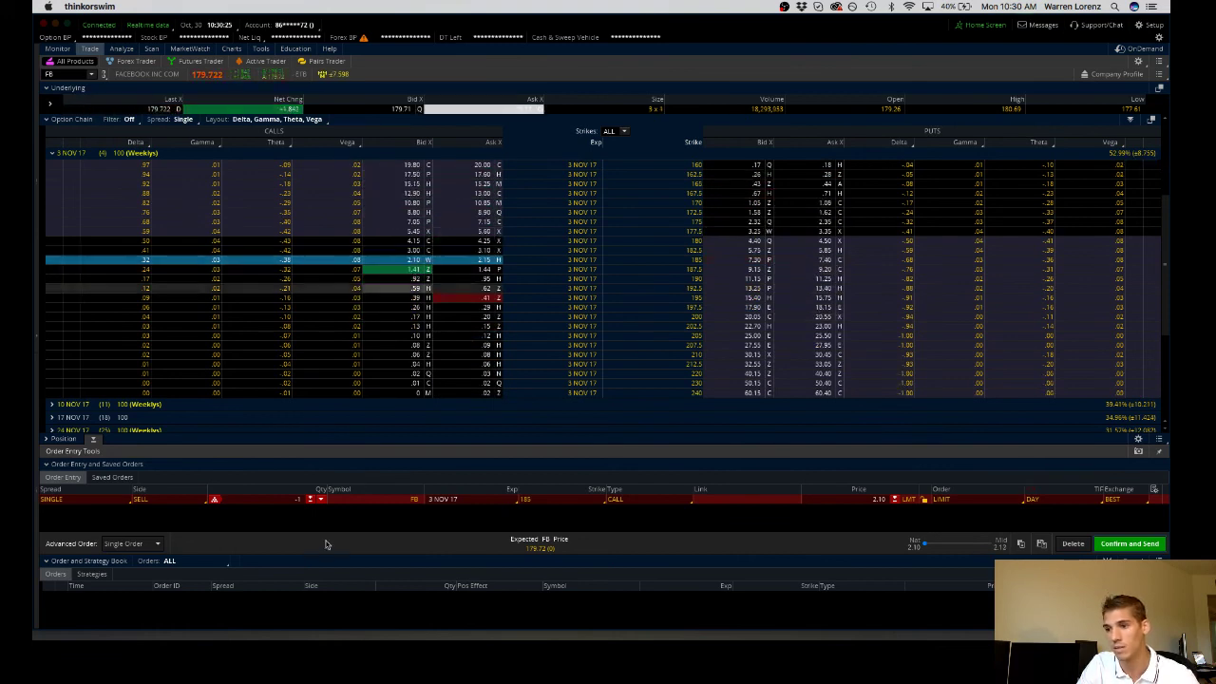
pyautogui.click(309, 500)
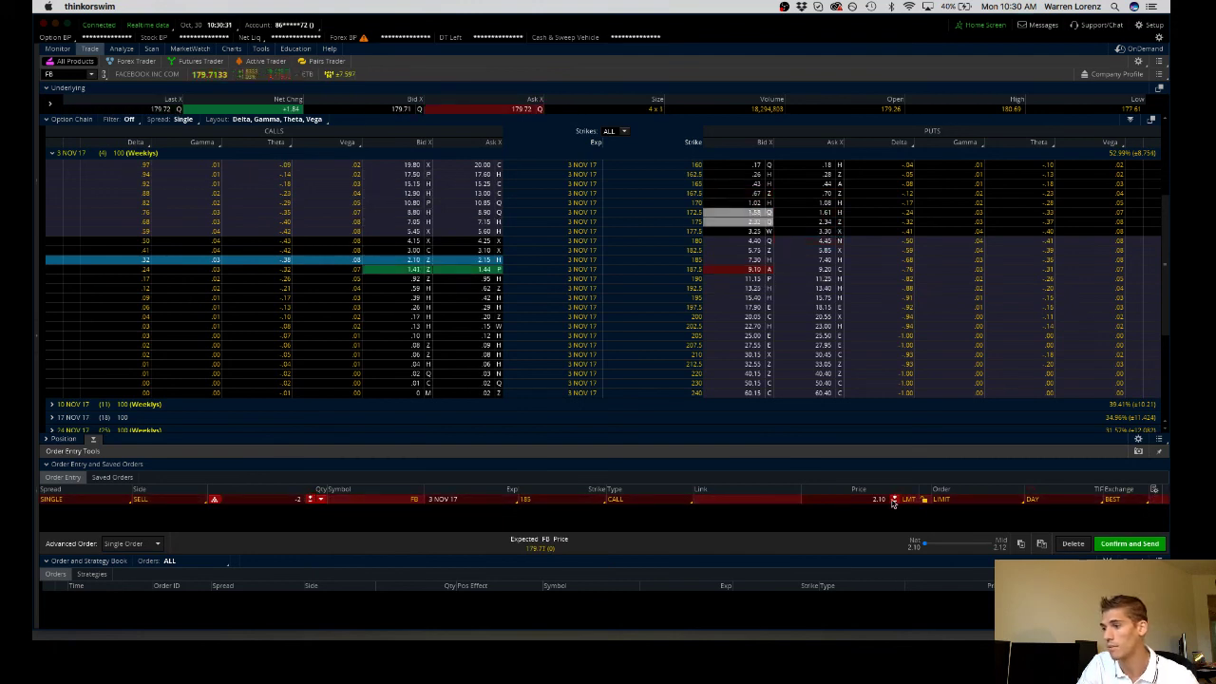
pyautogui.click(894, 502)
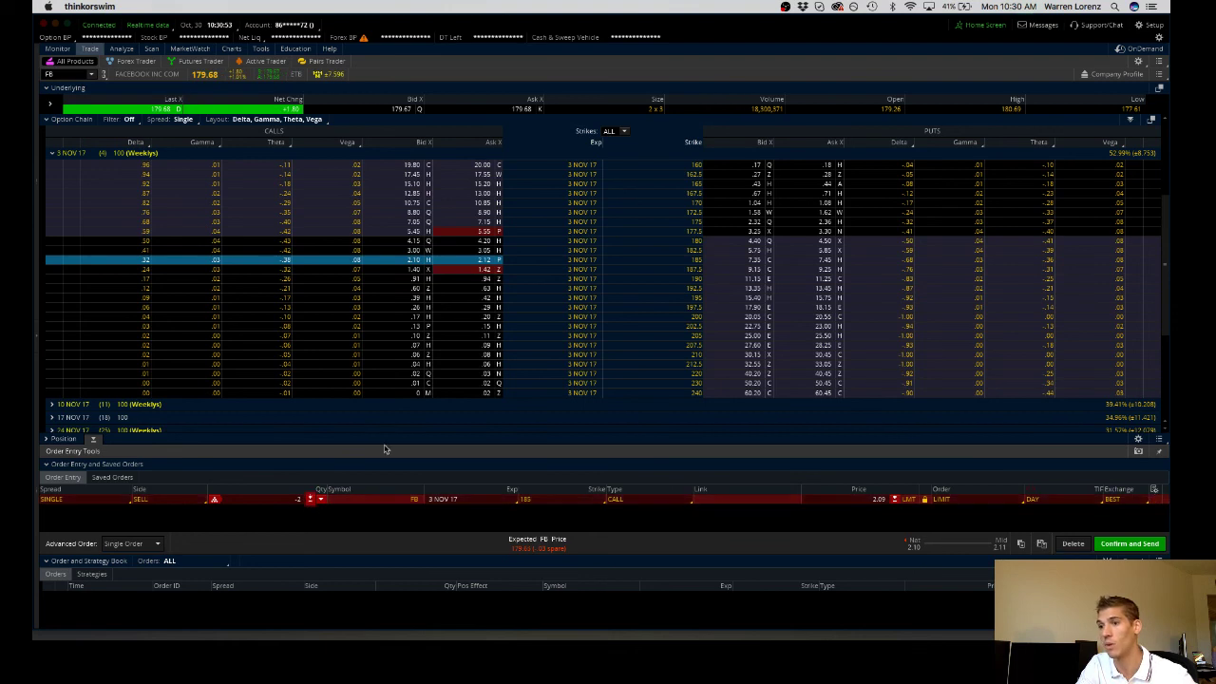
# Expand the position list to compare the existing FB call holdings with the sell order's quantity.
pyautogui.scroll(-3, 317, 416)
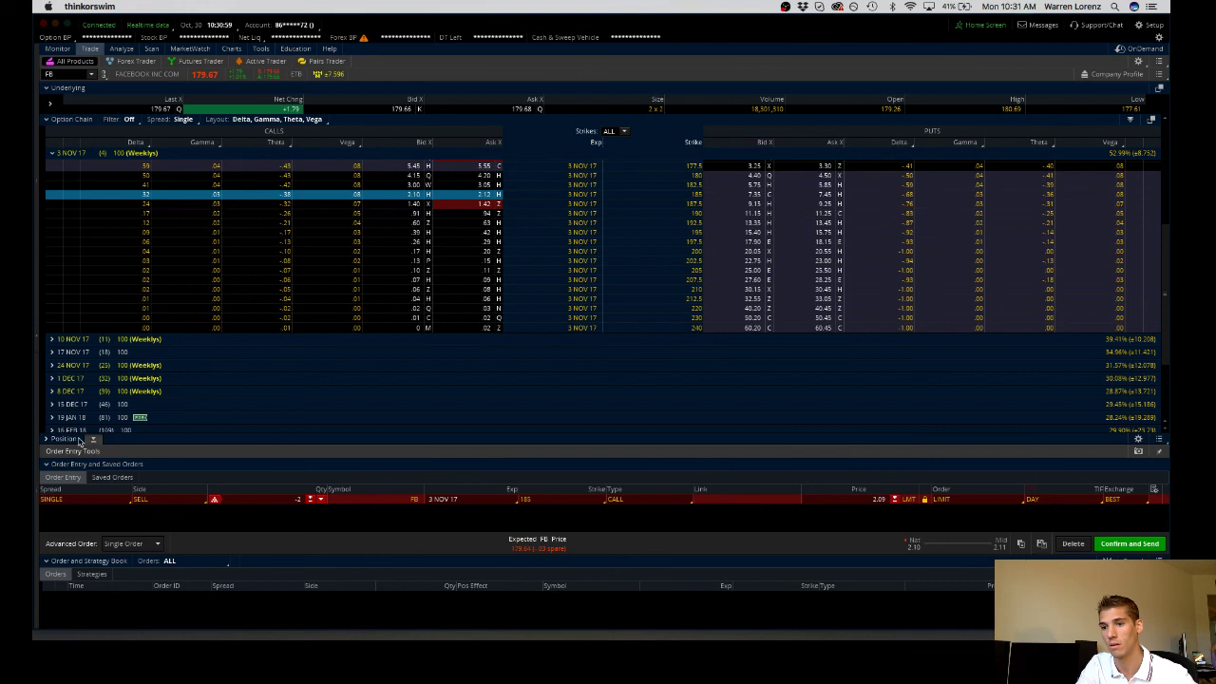
pyautogui.click(74, 439)
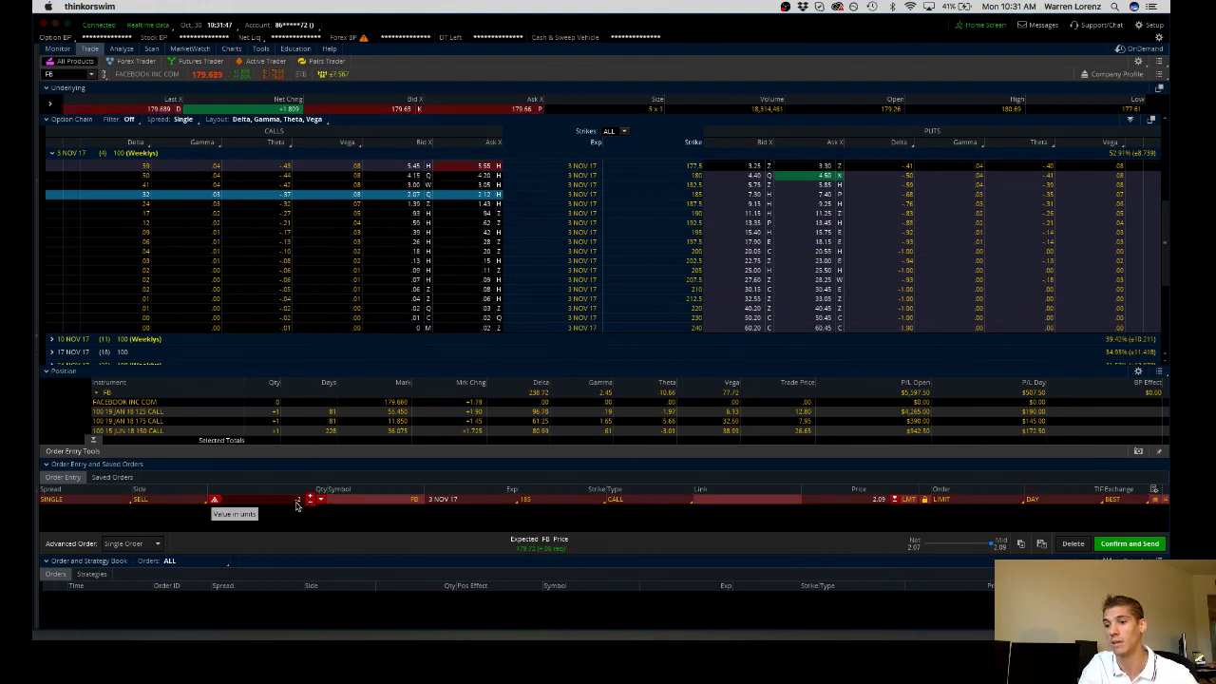
pyautogui.click(297, 503)
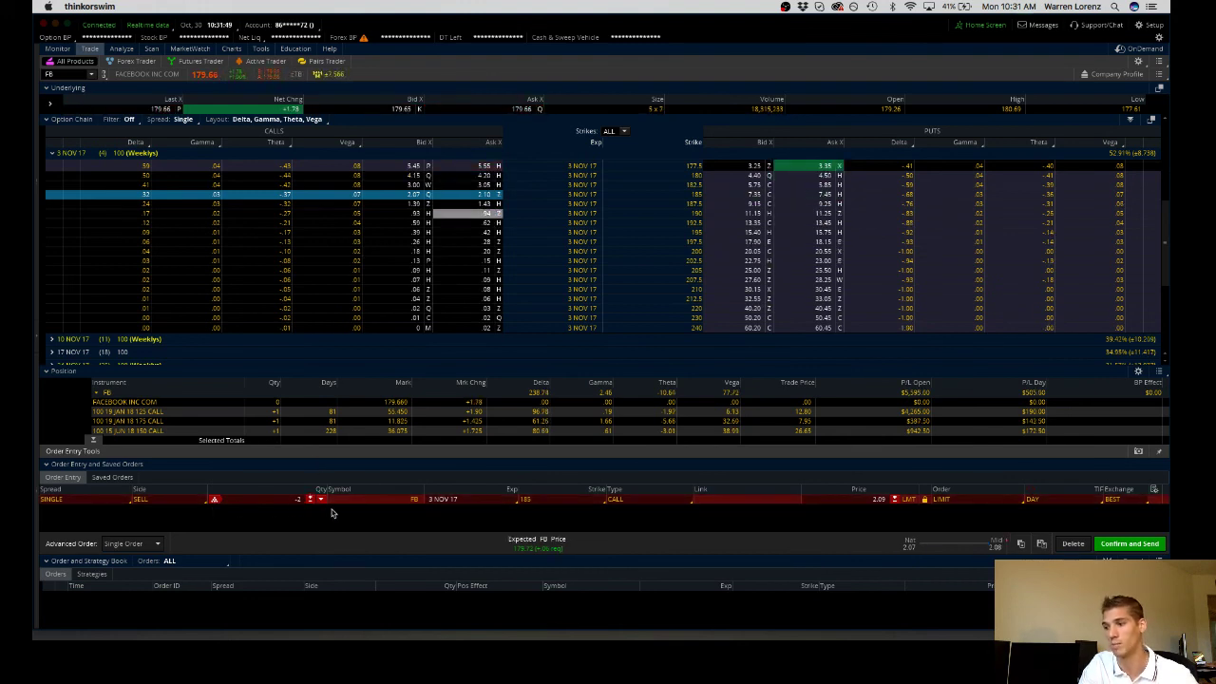
# Set the 185 call sell order's time in force to GTC, and confirm and send the order.
pyautogui.click(1034, 499)
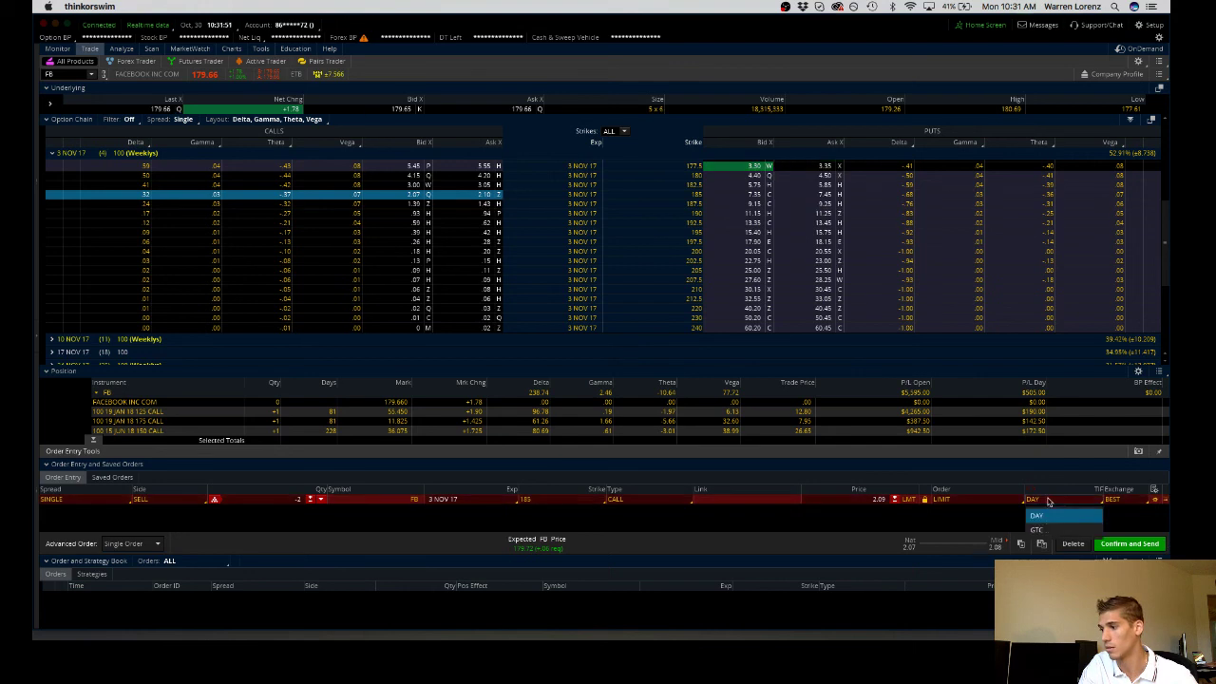
pyautogui.click(1045, 526)
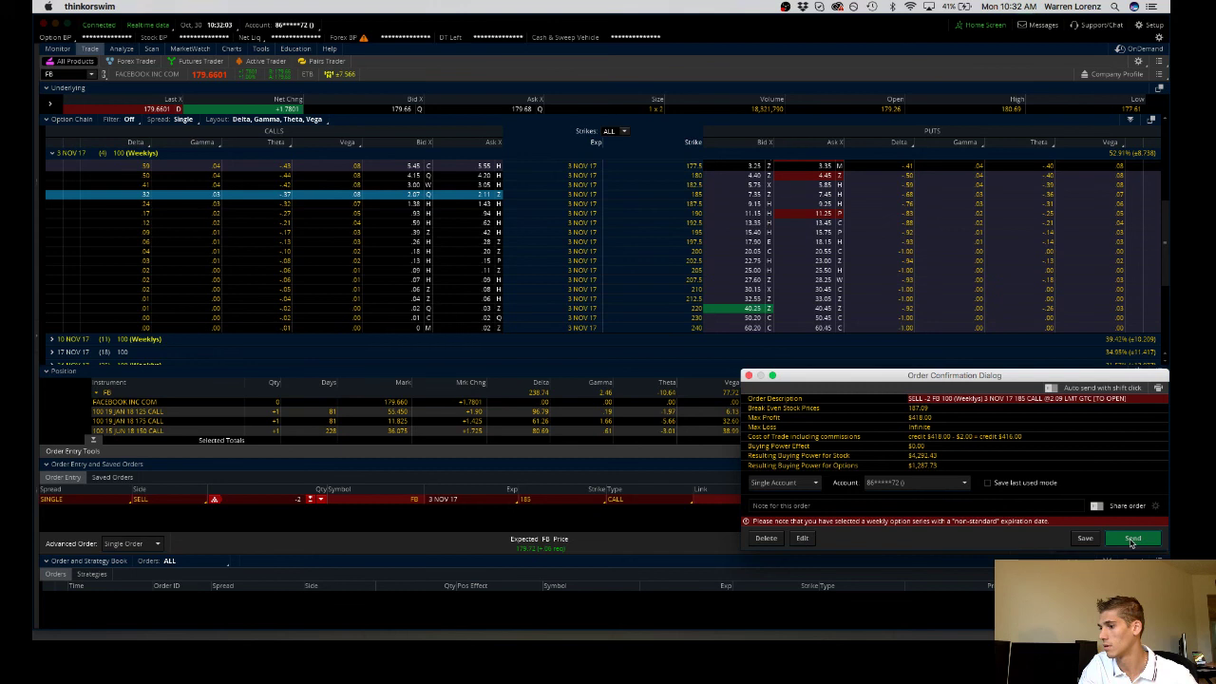
pyautogui.click(1131, 539)
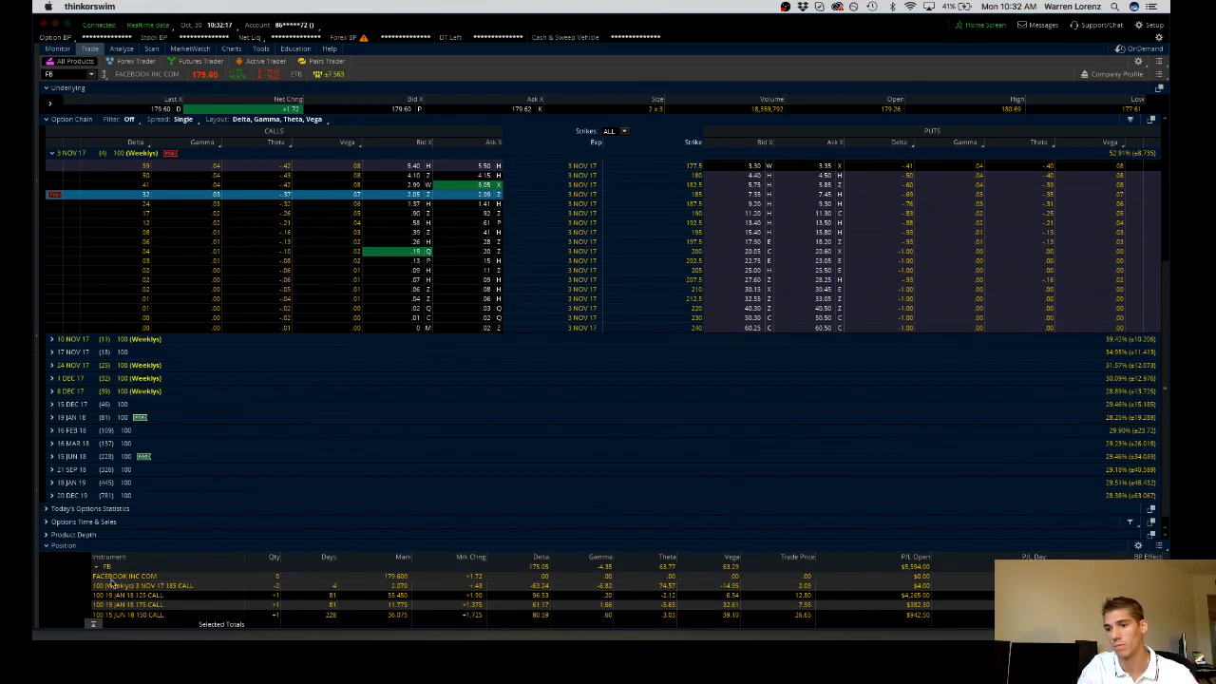
pyautogui.click(96, 569)
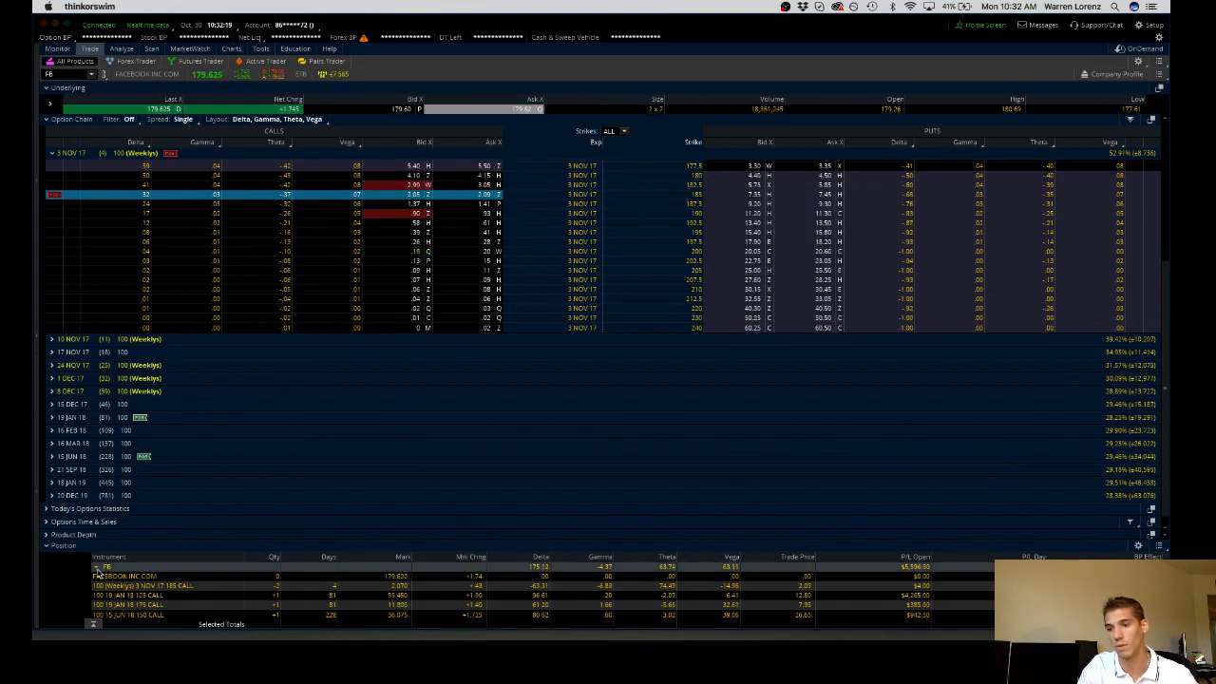